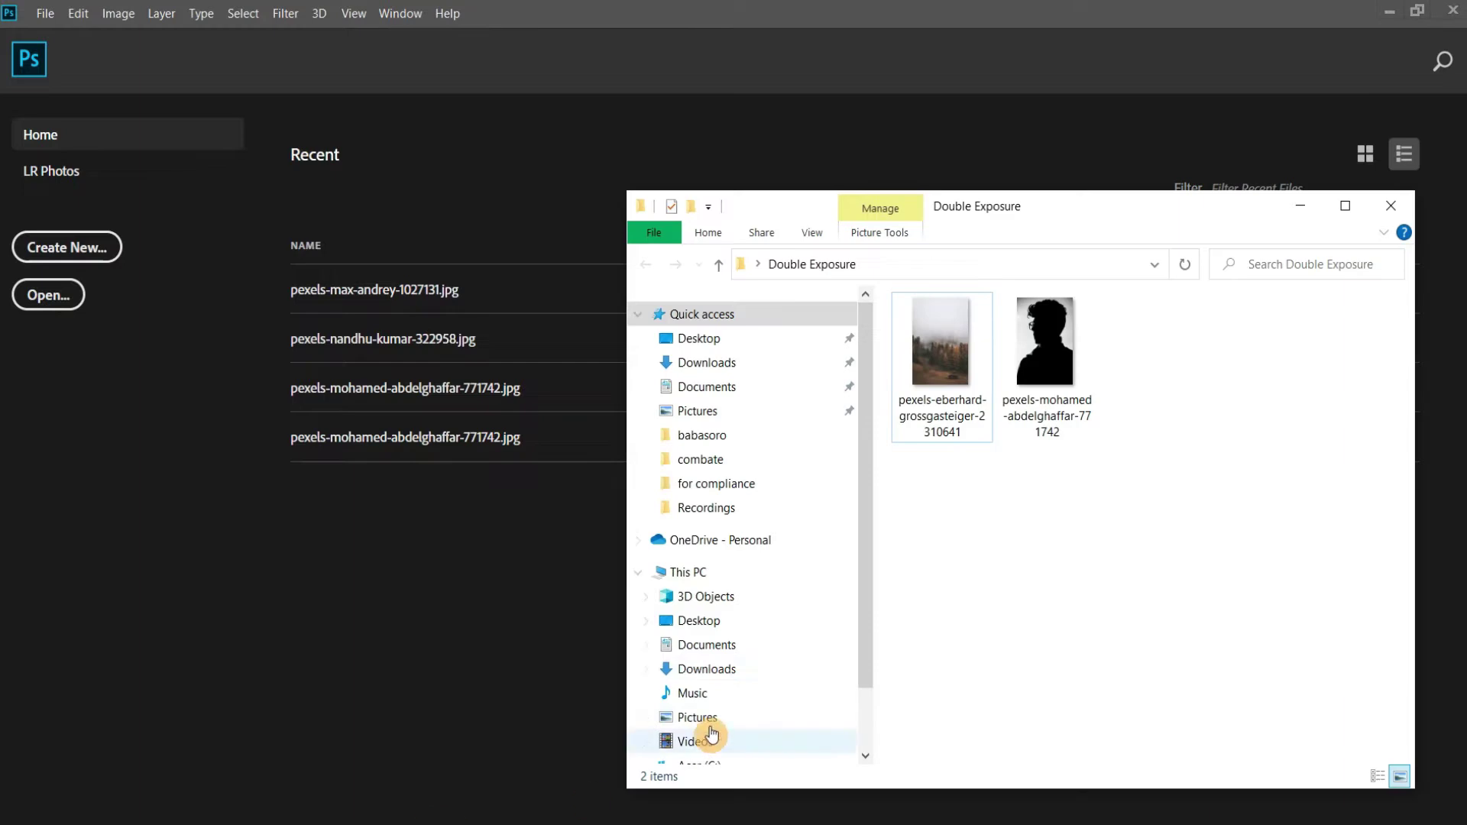
- Drag the man's silhouette JPG from the Double Exposure folder into Photoshop to open it
left_click(986, 572)
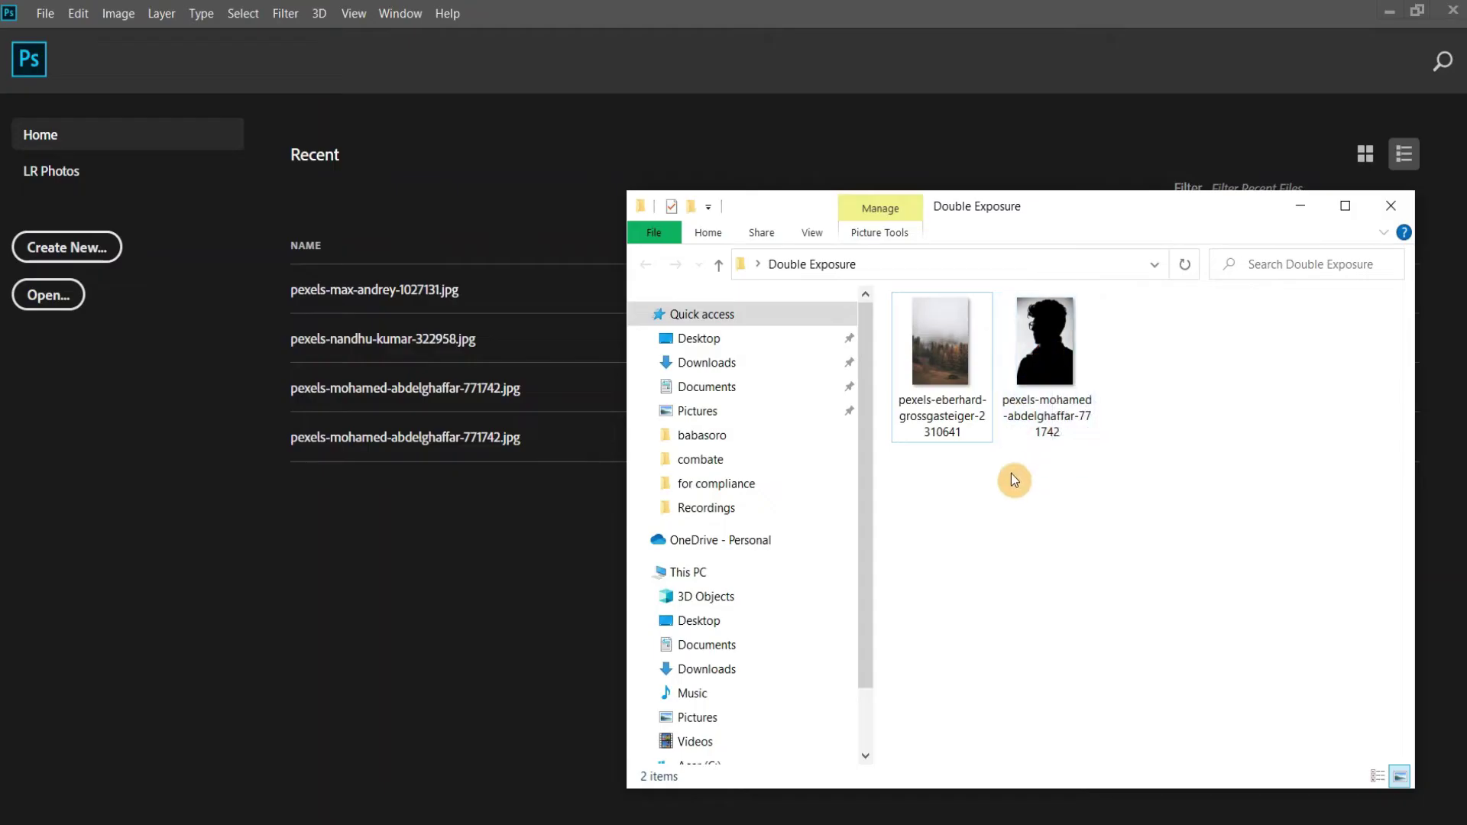
left_click(1012, 482)
left_click_drag(978, 206, 1030, 217)
left_click(1119, 380)
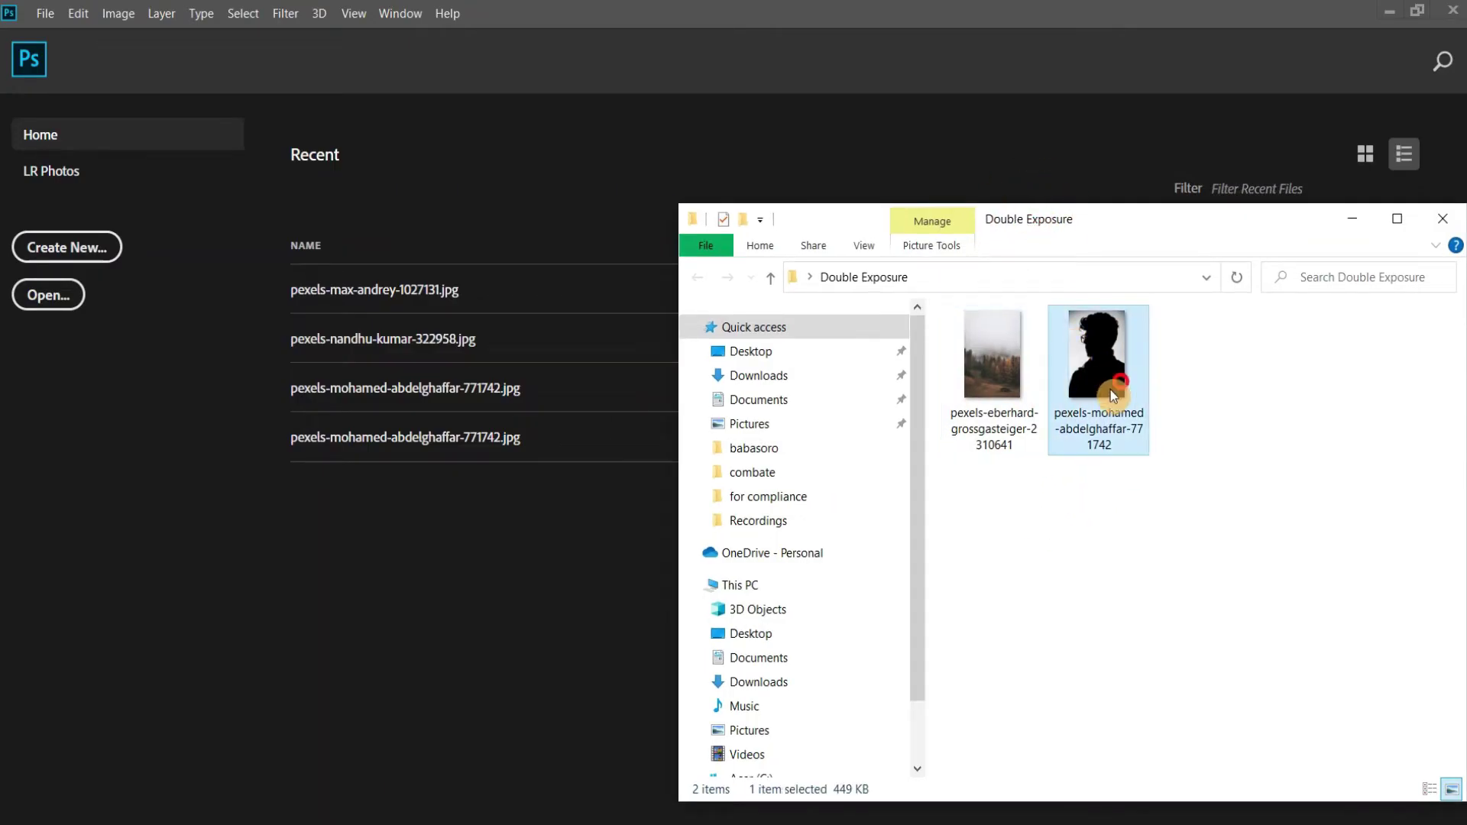
left_click_drag(1096, 388, 501, 612)
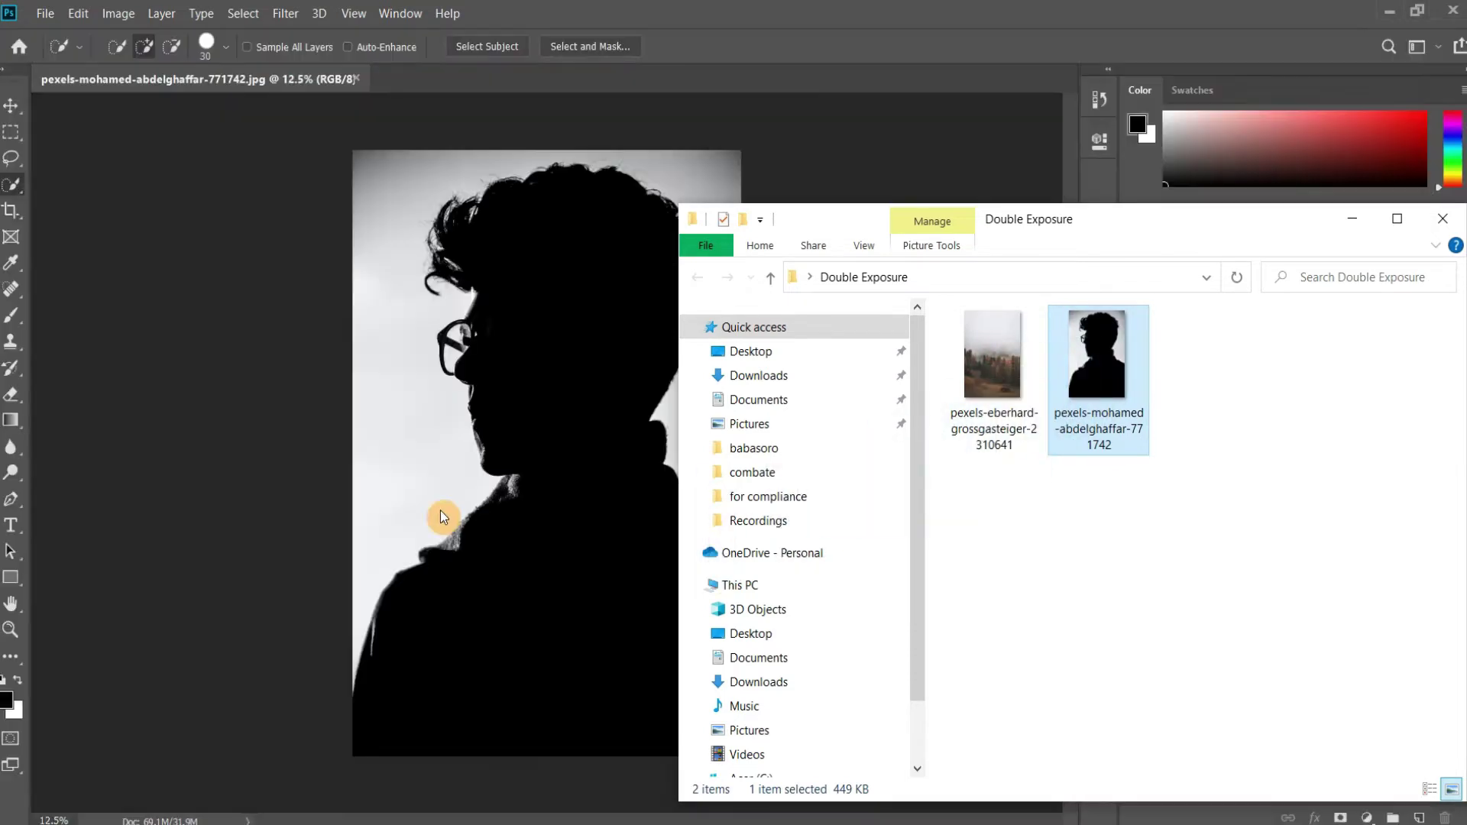
- Fit the portrait on screen and use Select Subject to select the man's head, hair and neckline
left_click(849, 9)
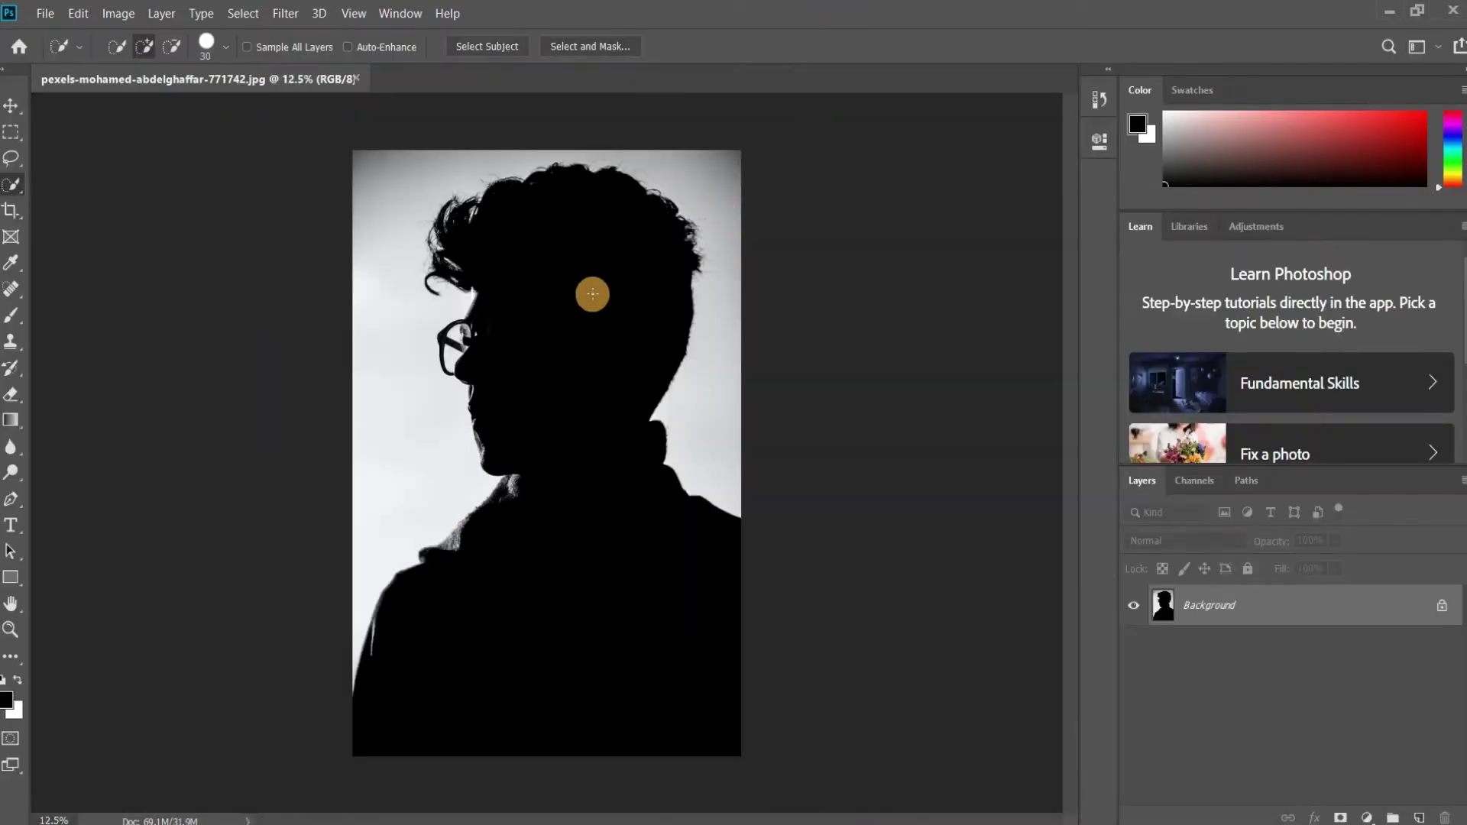
key("ctrl+0")
scroll(625, 332, "up", 1)
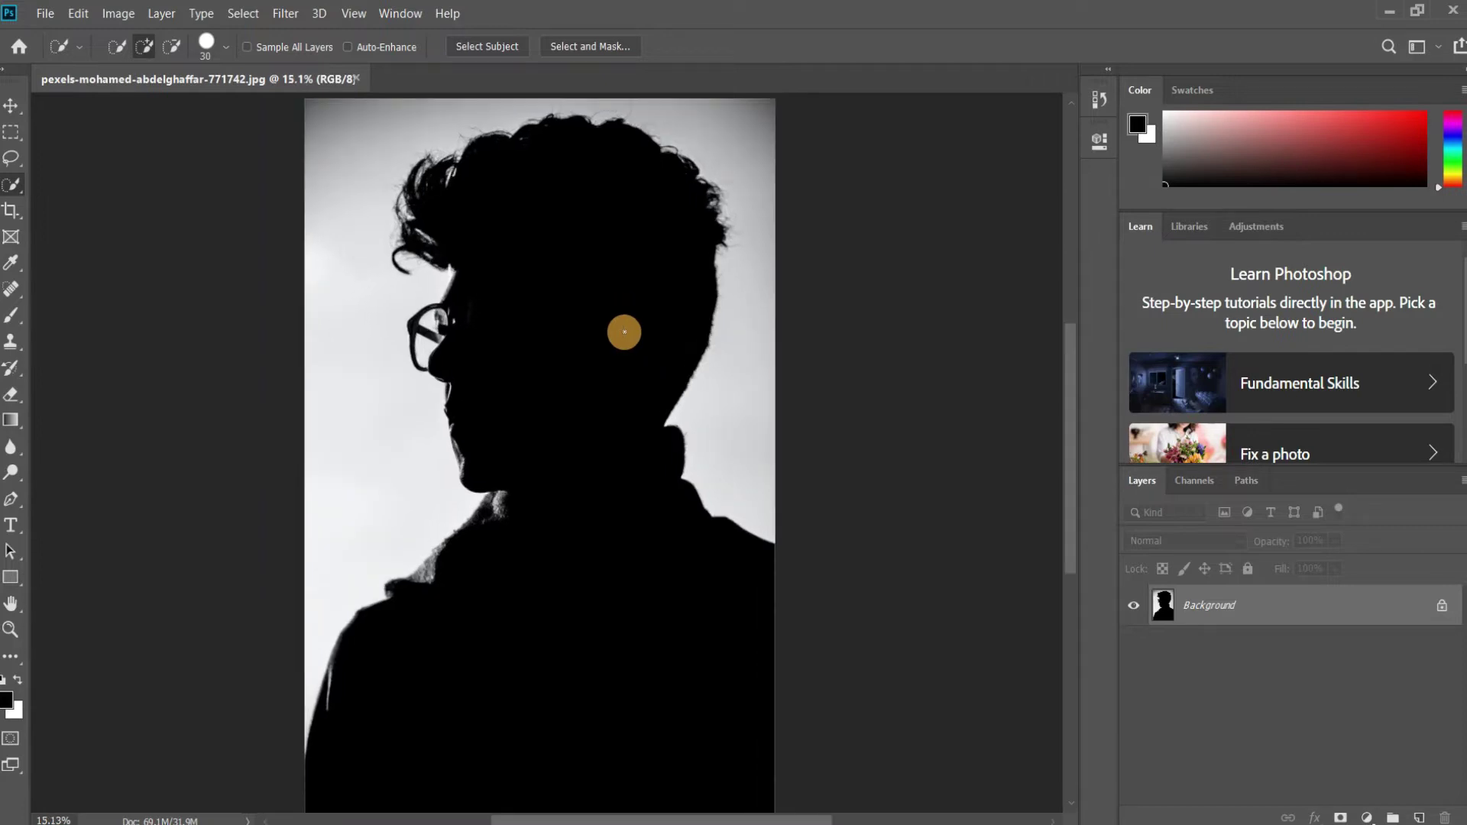
scroll(624, 332, "down", 1)
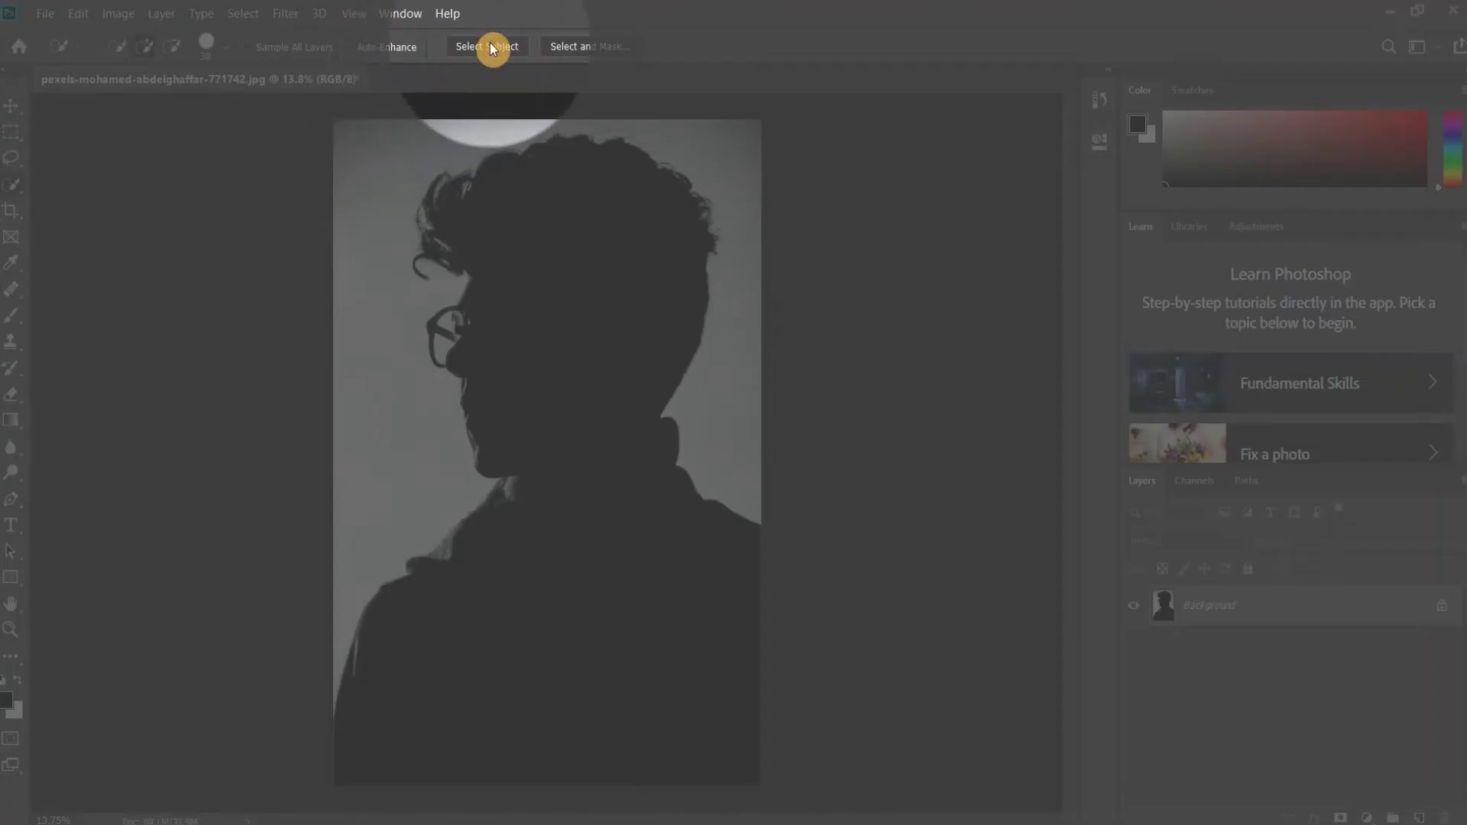
left_click(492, 47)
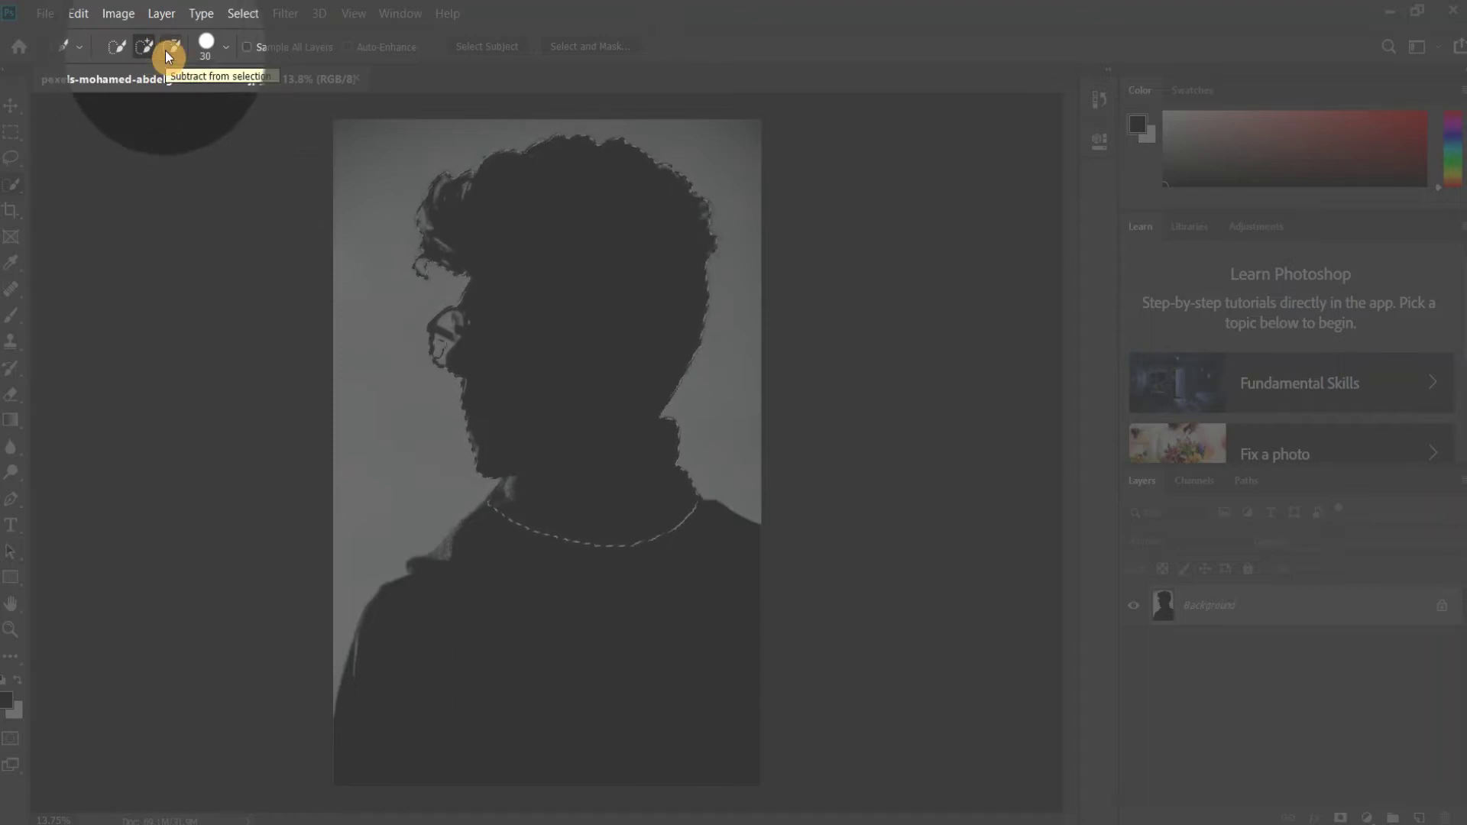
- Extend the Quick Selection over the man's whole body down to the canvas bottom
left_click(169, 50)
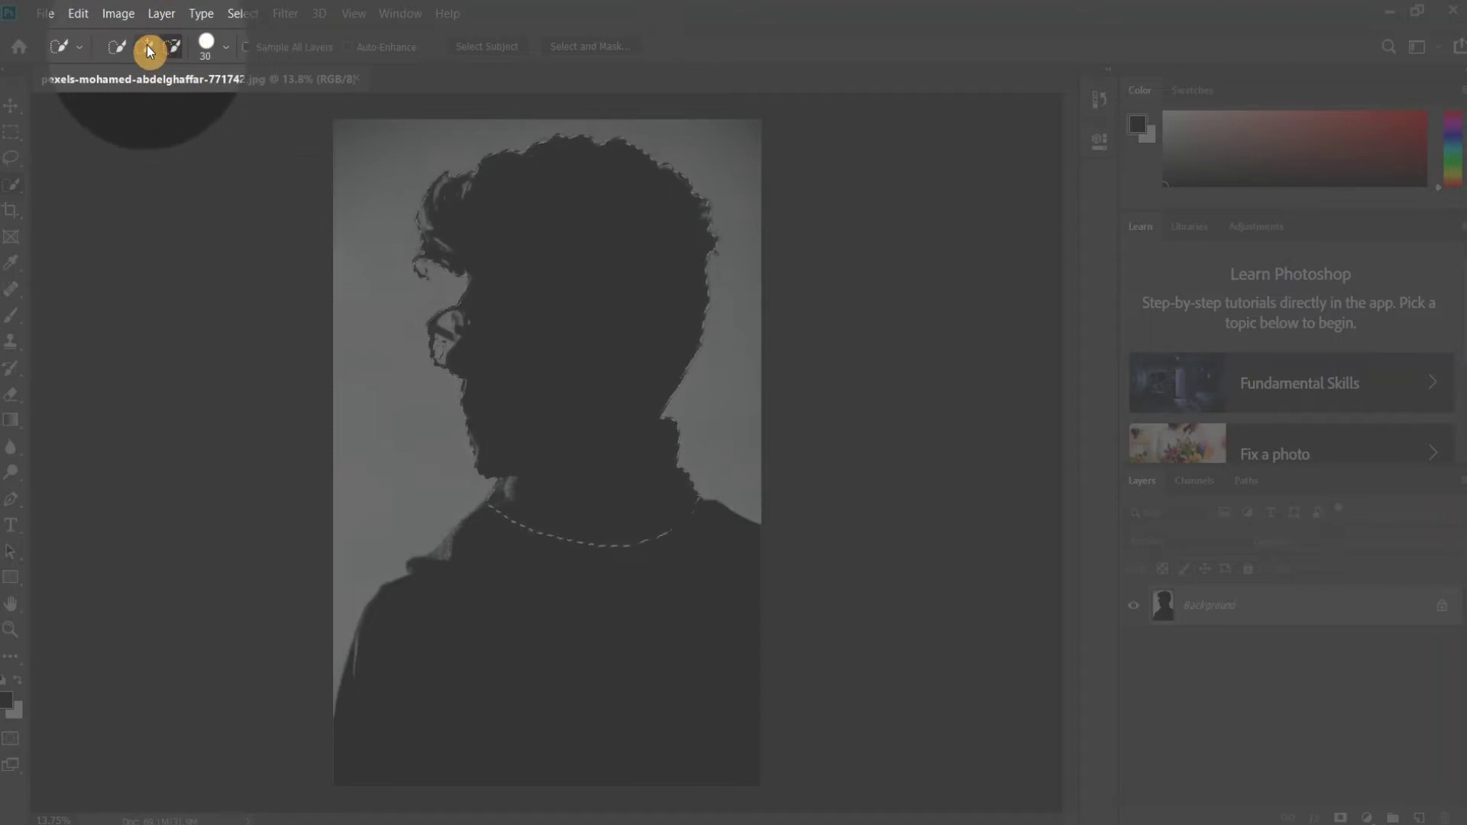
left_click(146, 48)
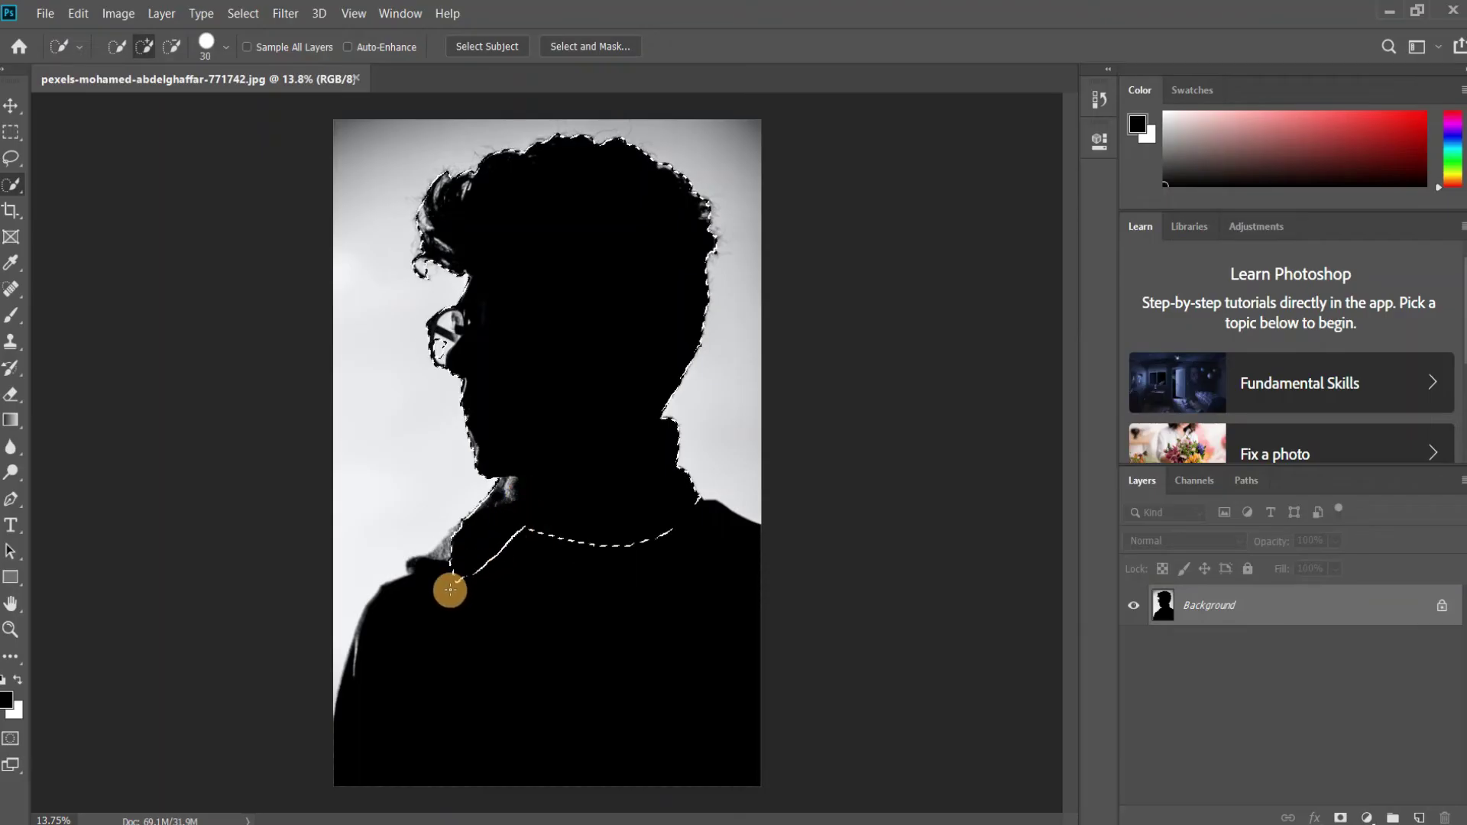
left_click_drag(515, 529, 354, 746)
left_click_drag(609, 406, 442, 344)
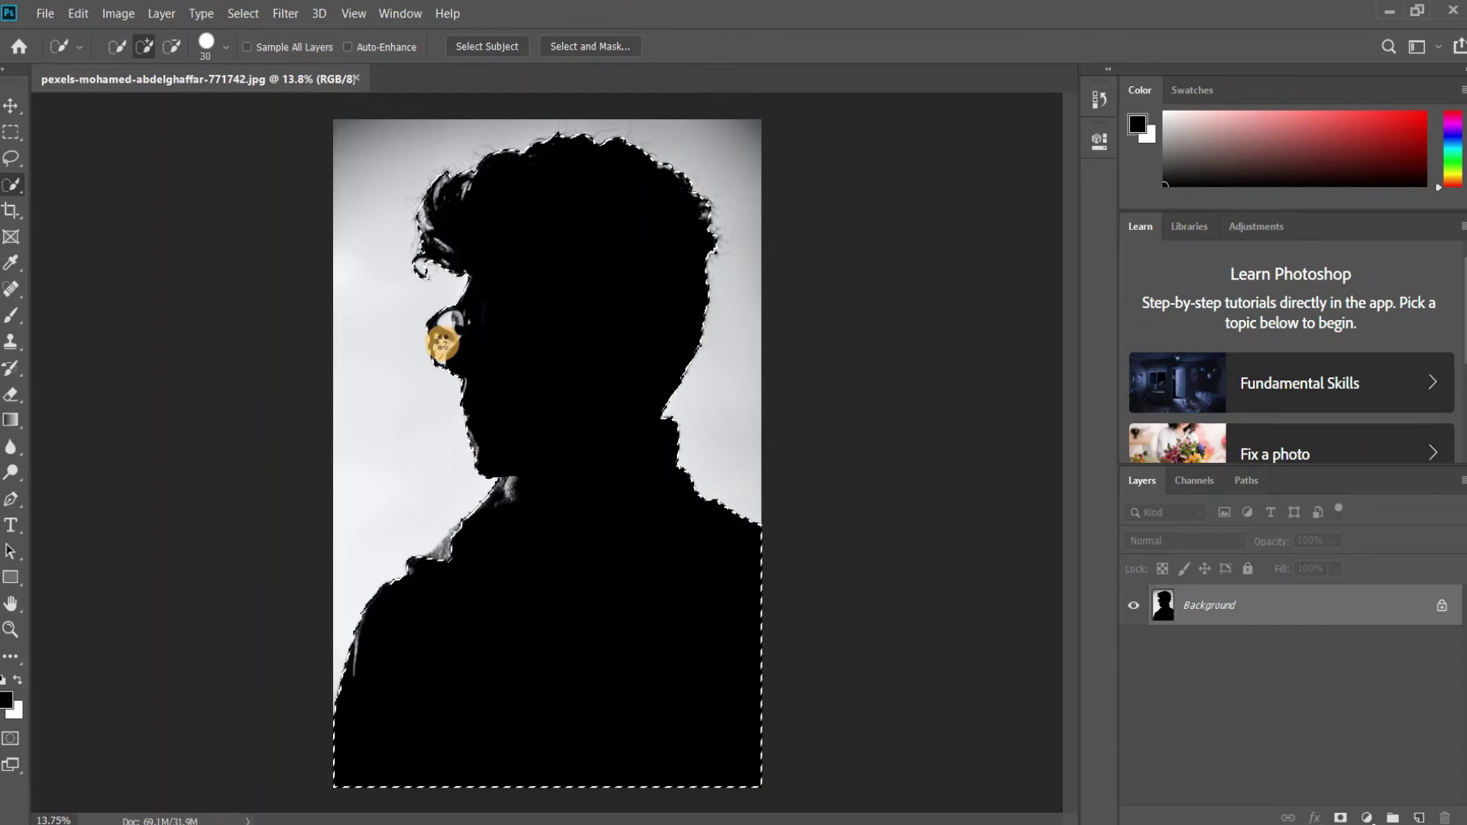
- Refine the hair curl and shoulder edges, then add a layer mask hiding the white backdrop
left_click_drag(449, 269, 420, 245)
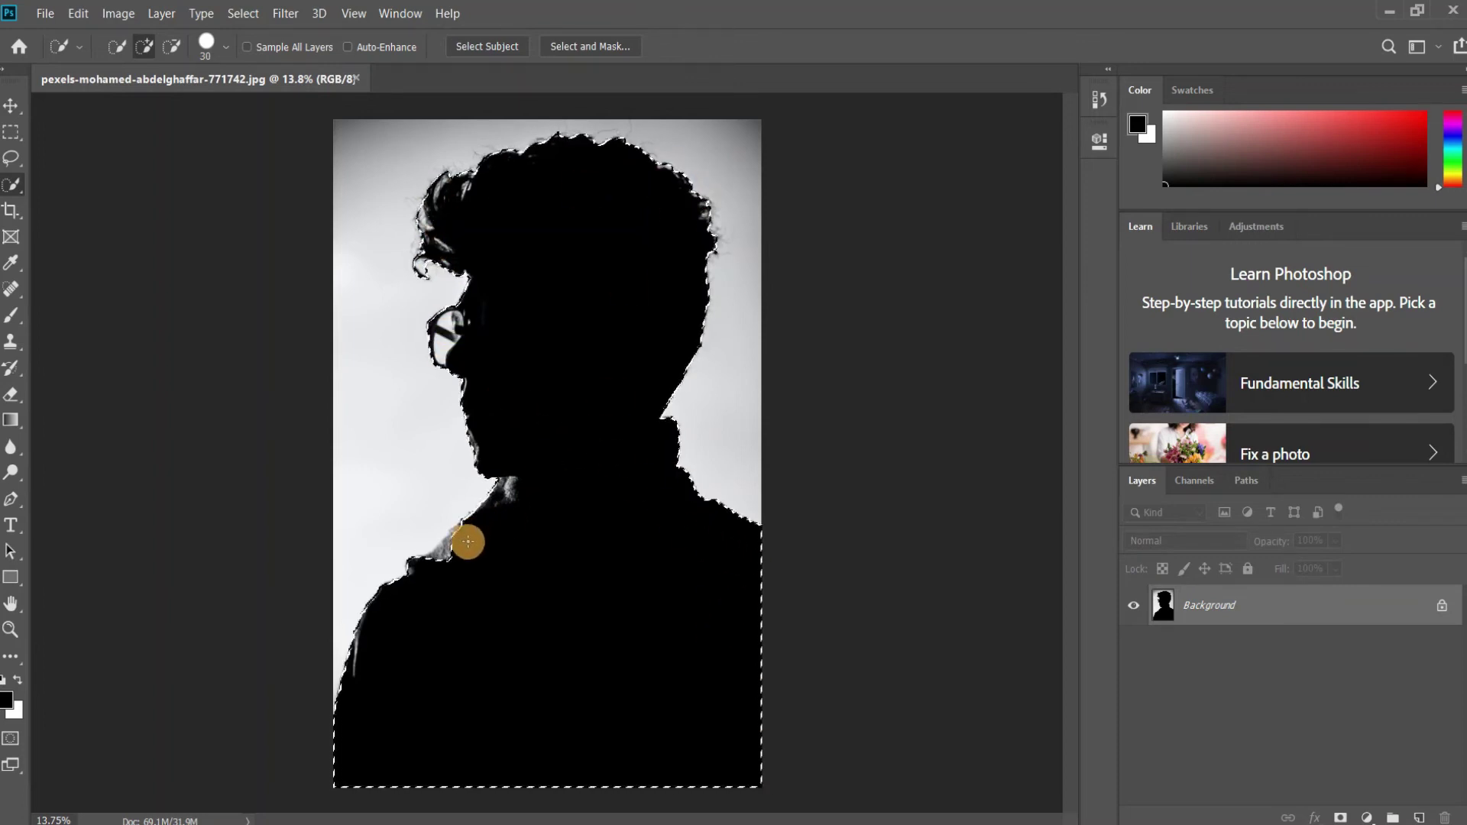
left_click_drag(457, 550, 482, 556)
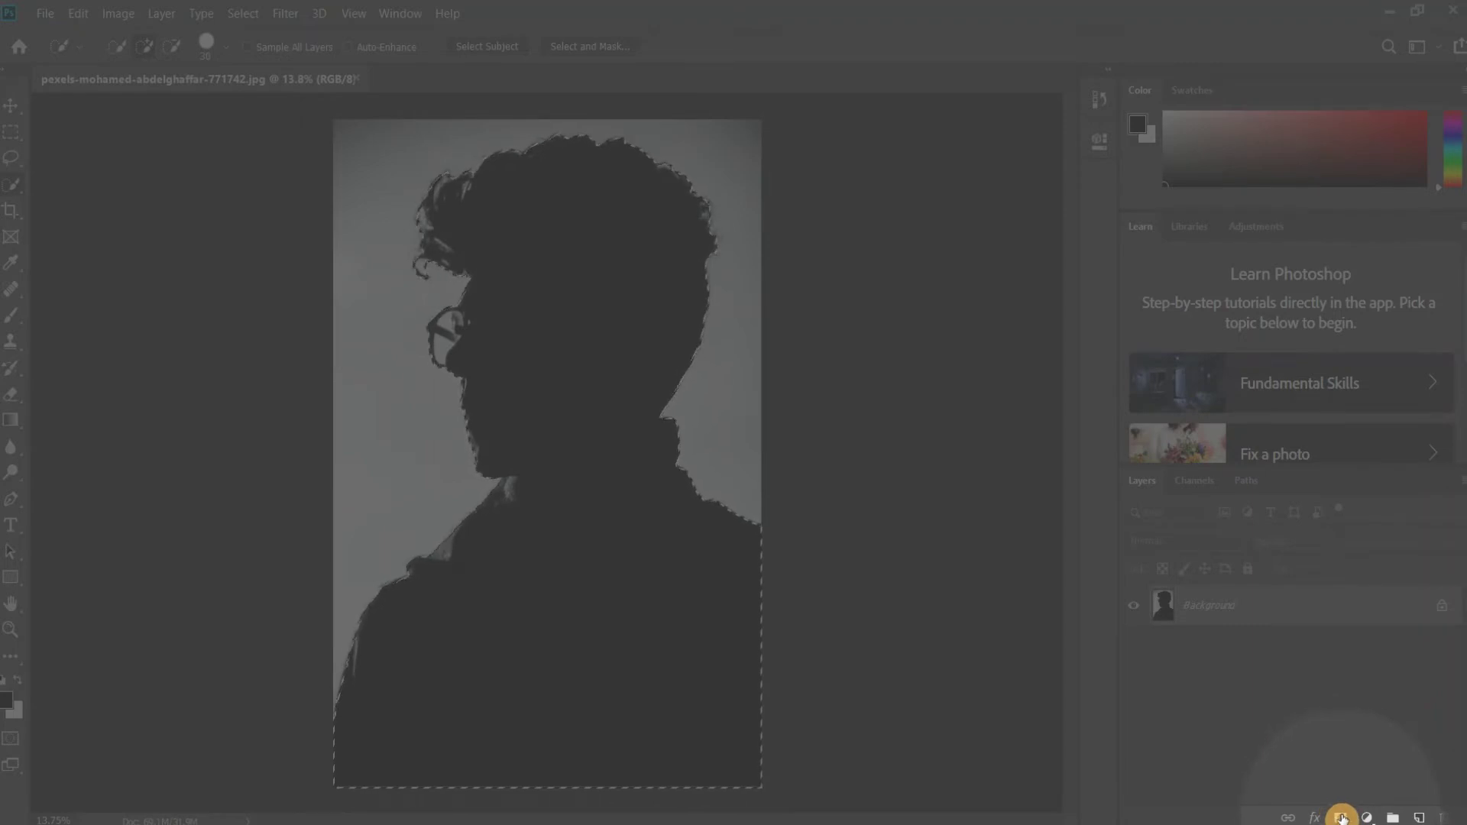
left_click(1342, 818)
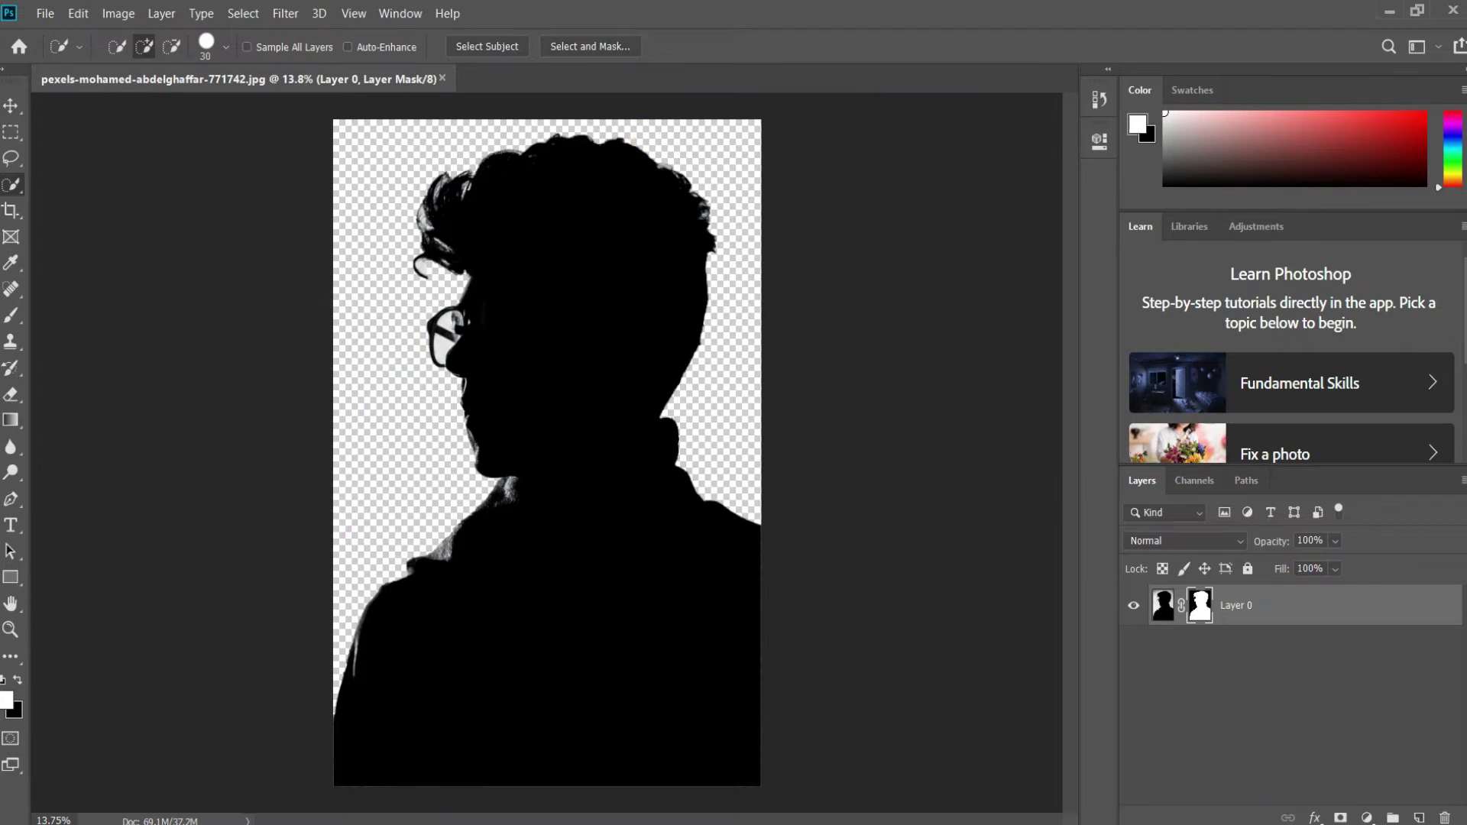
left_click(443, 772)
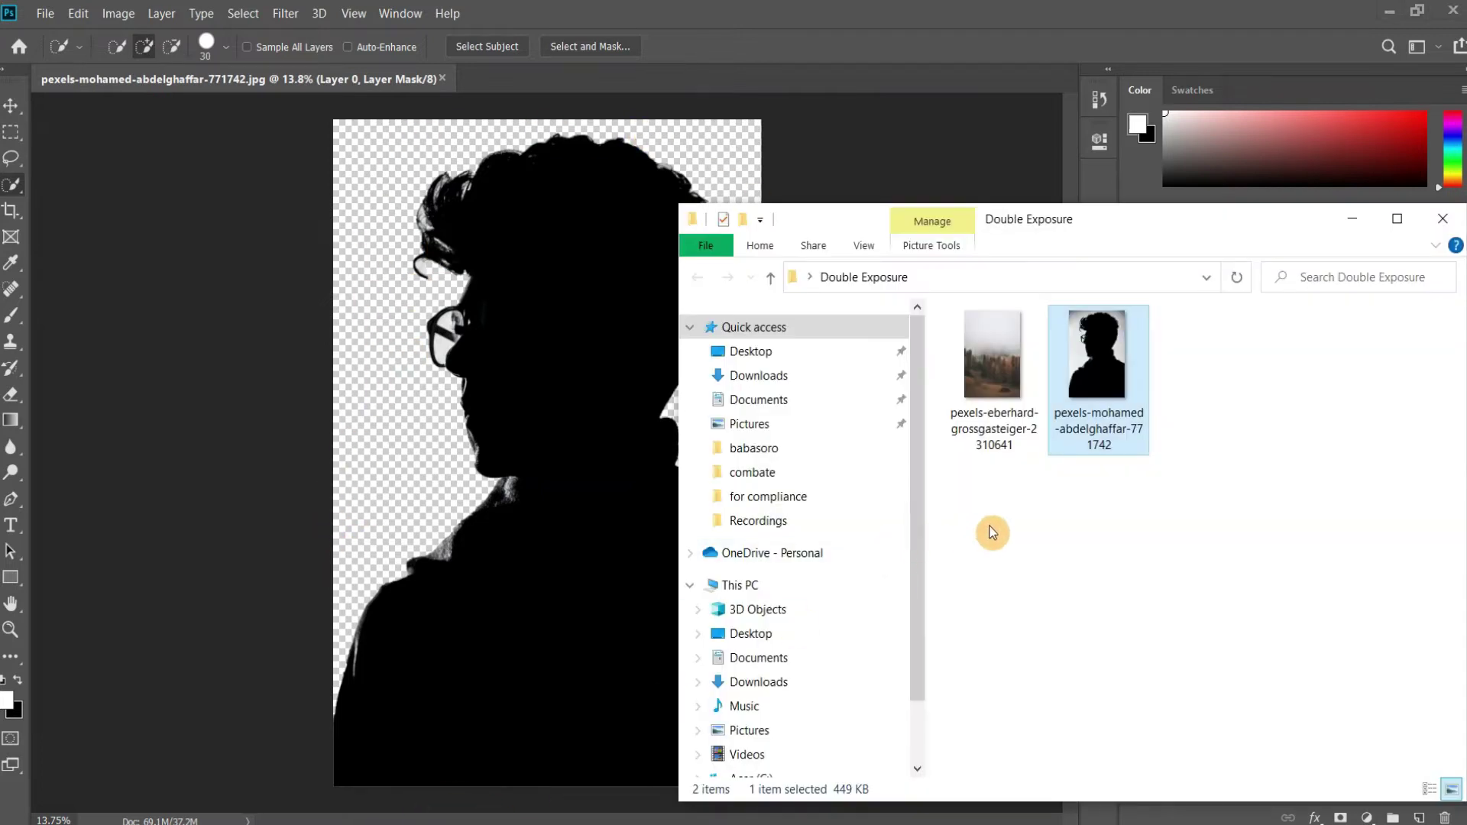
- Drag the pexels-eberhard misty forest photo onto the silhouette document as a new layer
left_click(976, 410)
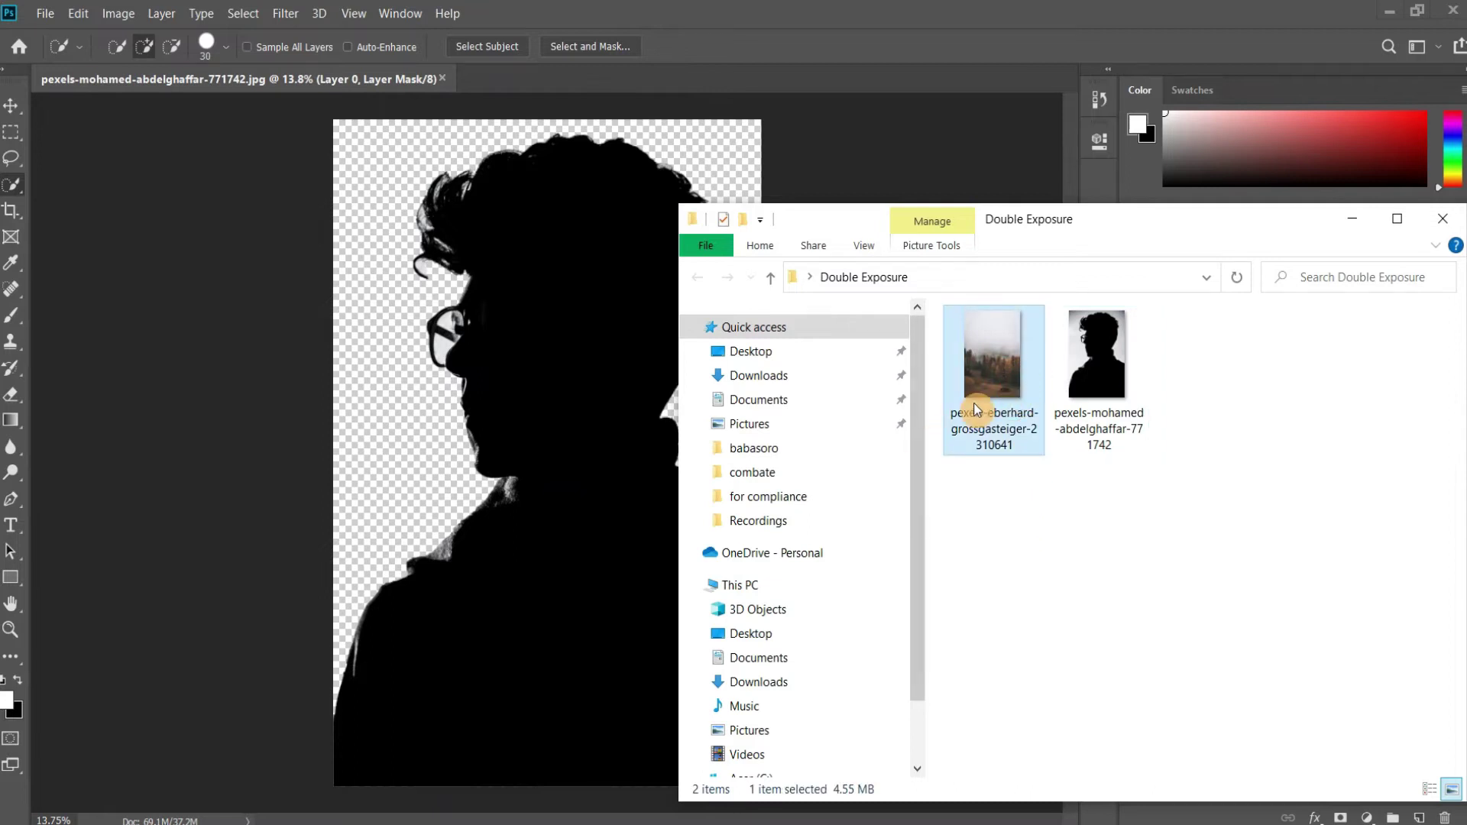
left_click_drag(982, 405, 562, 456)
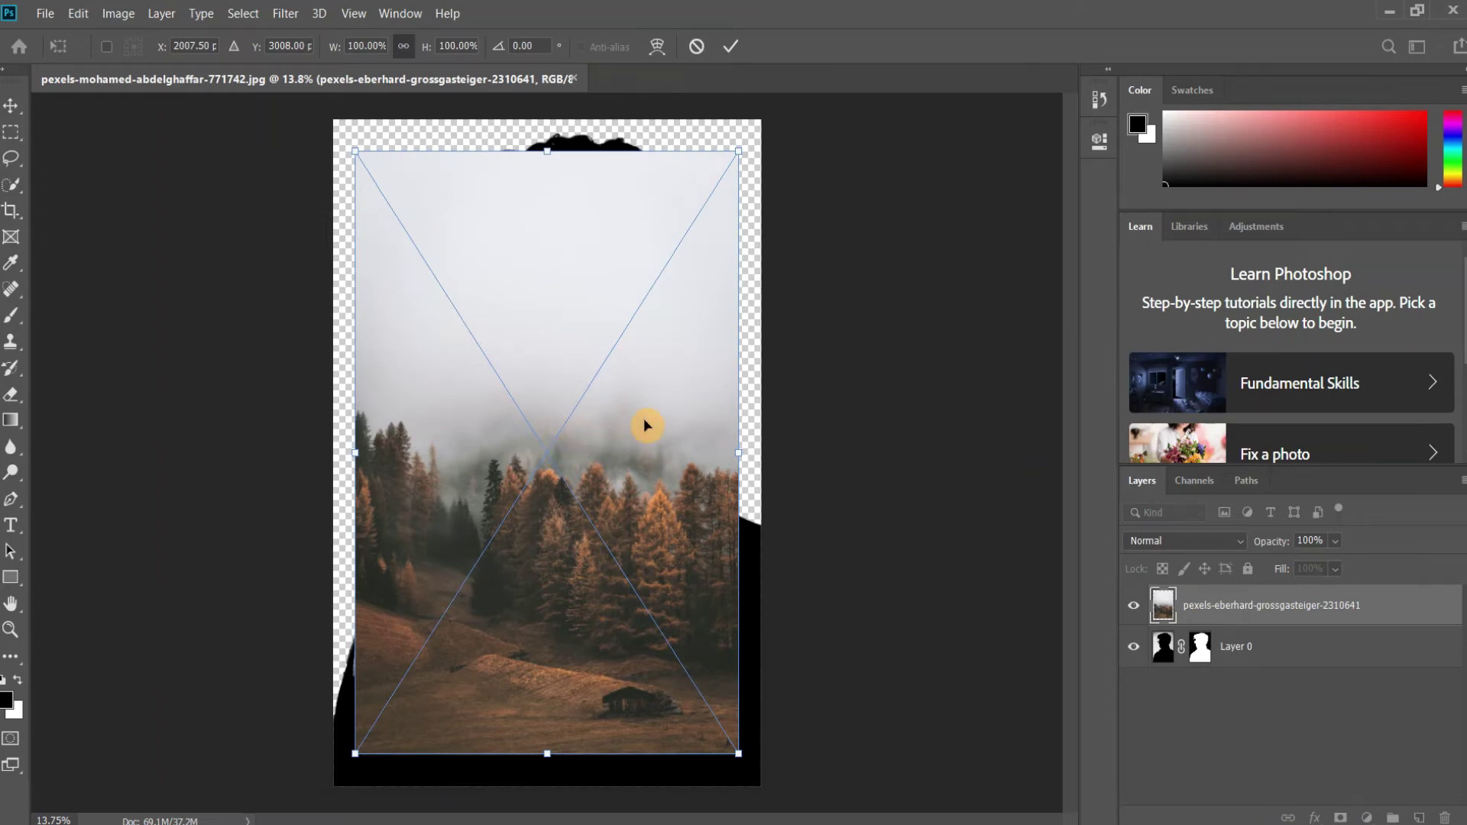
- Commit the placed forest photo and hide its layer so only the silhouette shows
key("Return")
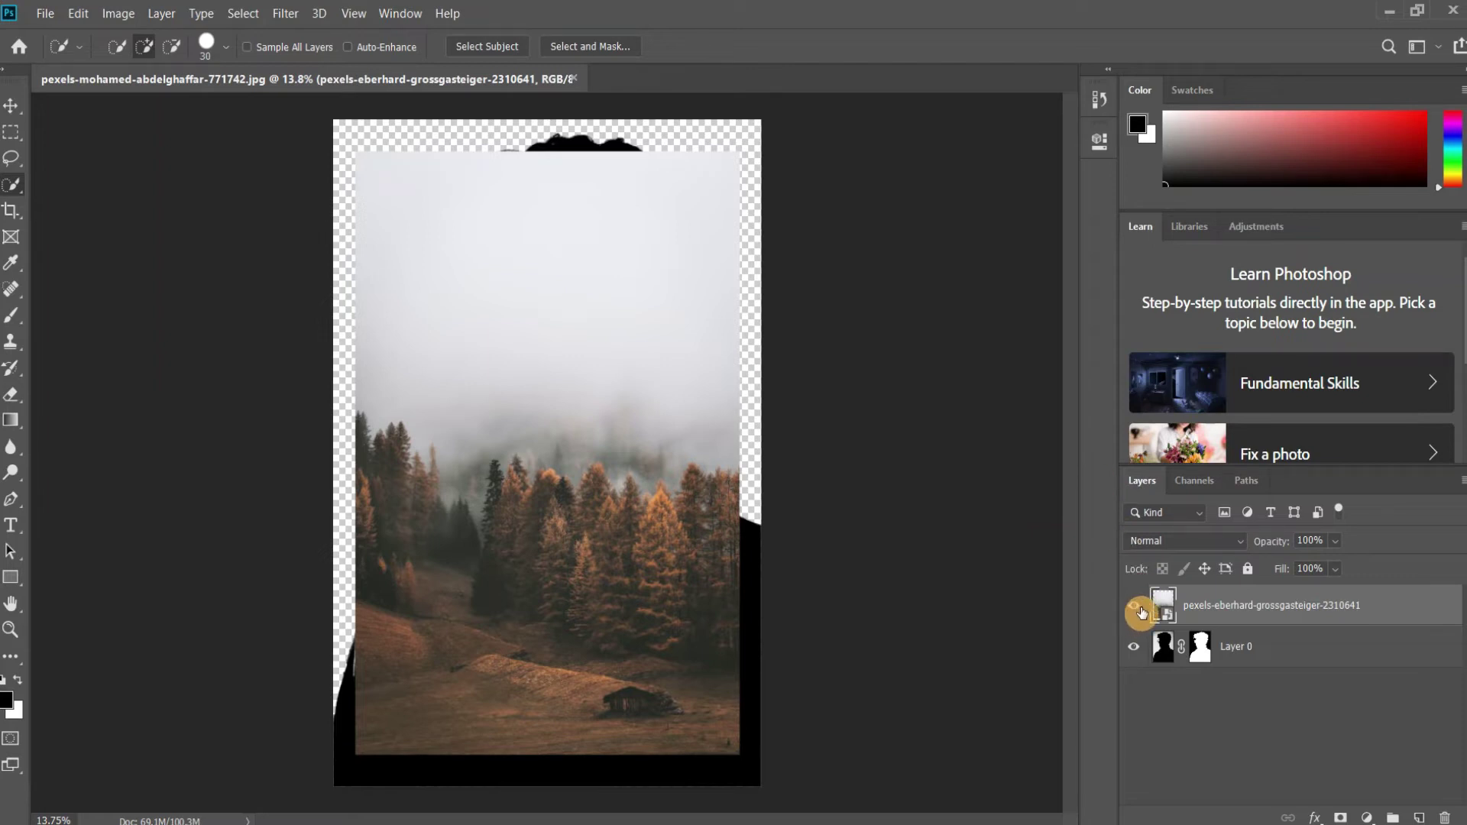
left_click(1134, 609)
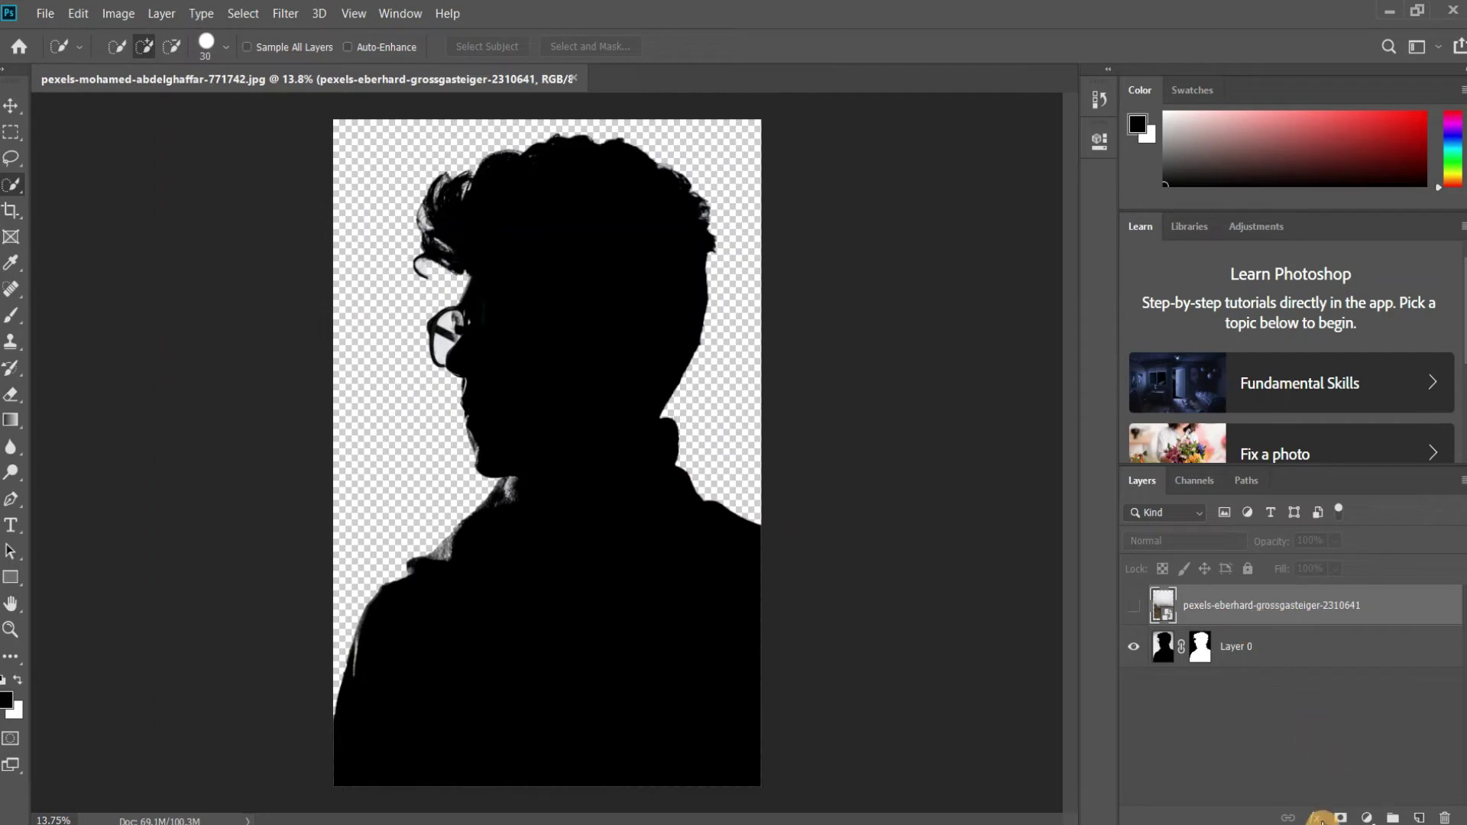
- Add a white #ffffff Solid Color fill layer above Layer 0
left_click(1277, 660)
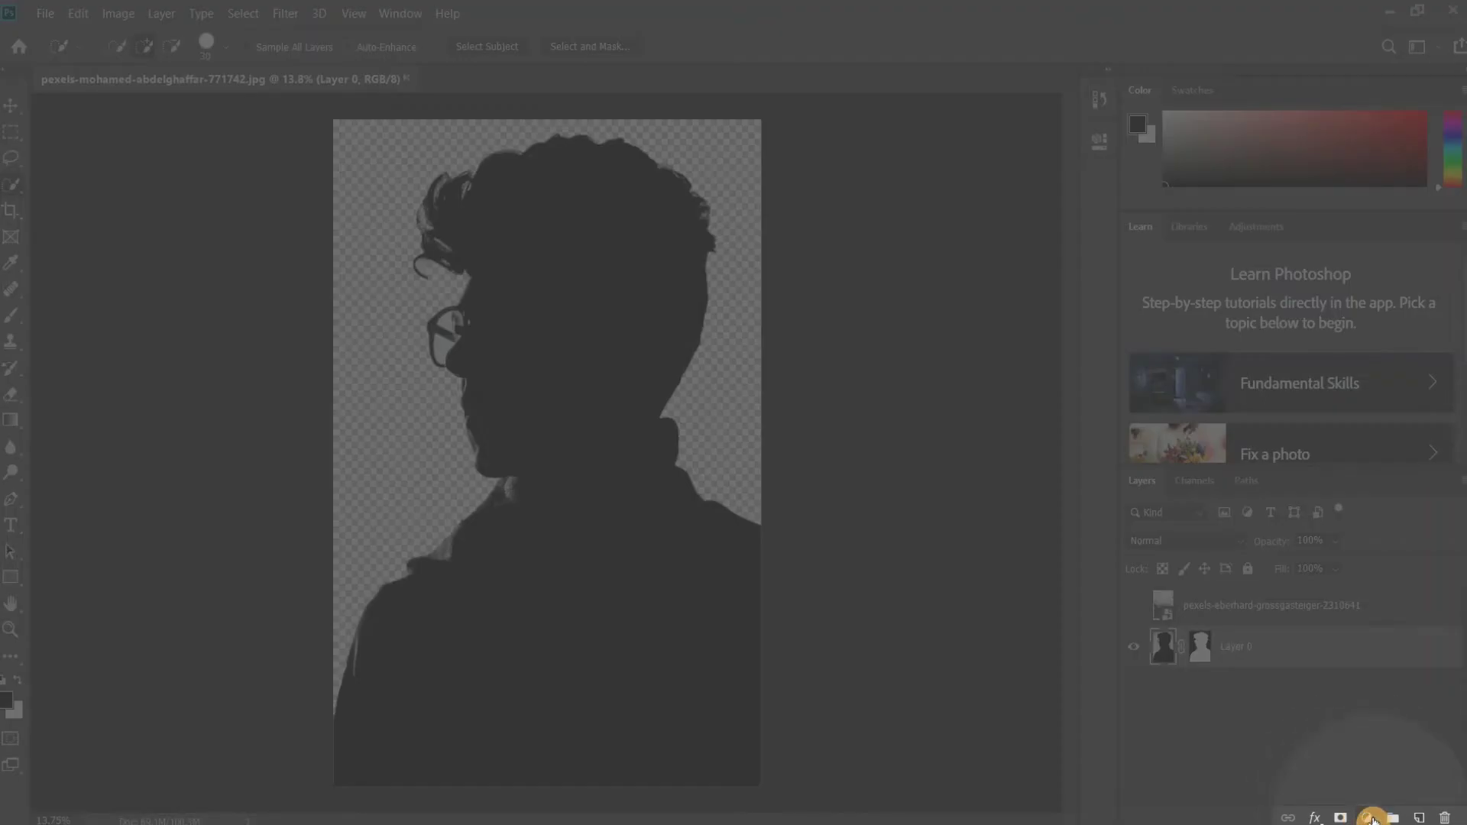
left_click(1369, 818)
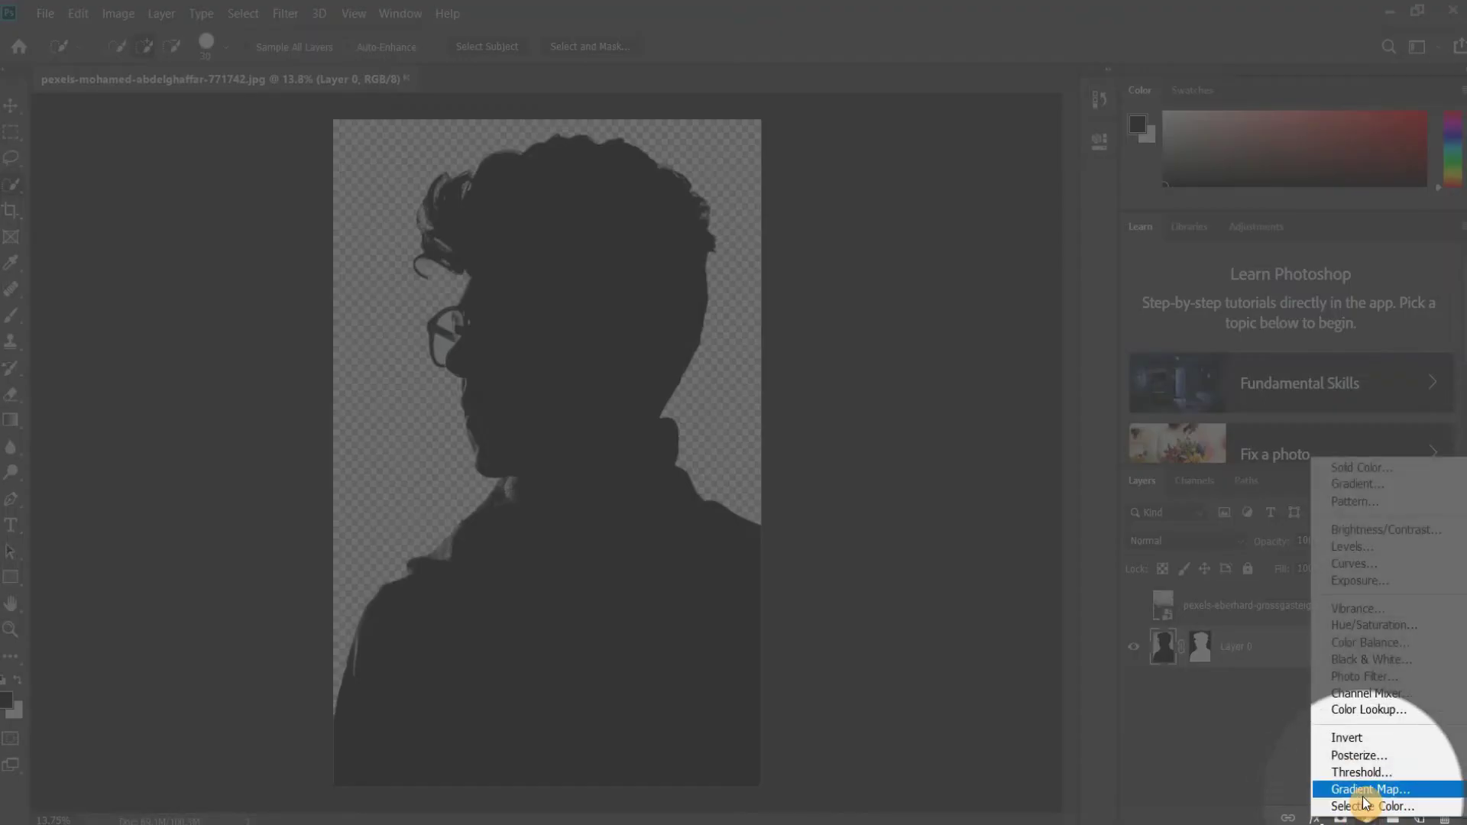
left_click(1392, 474)
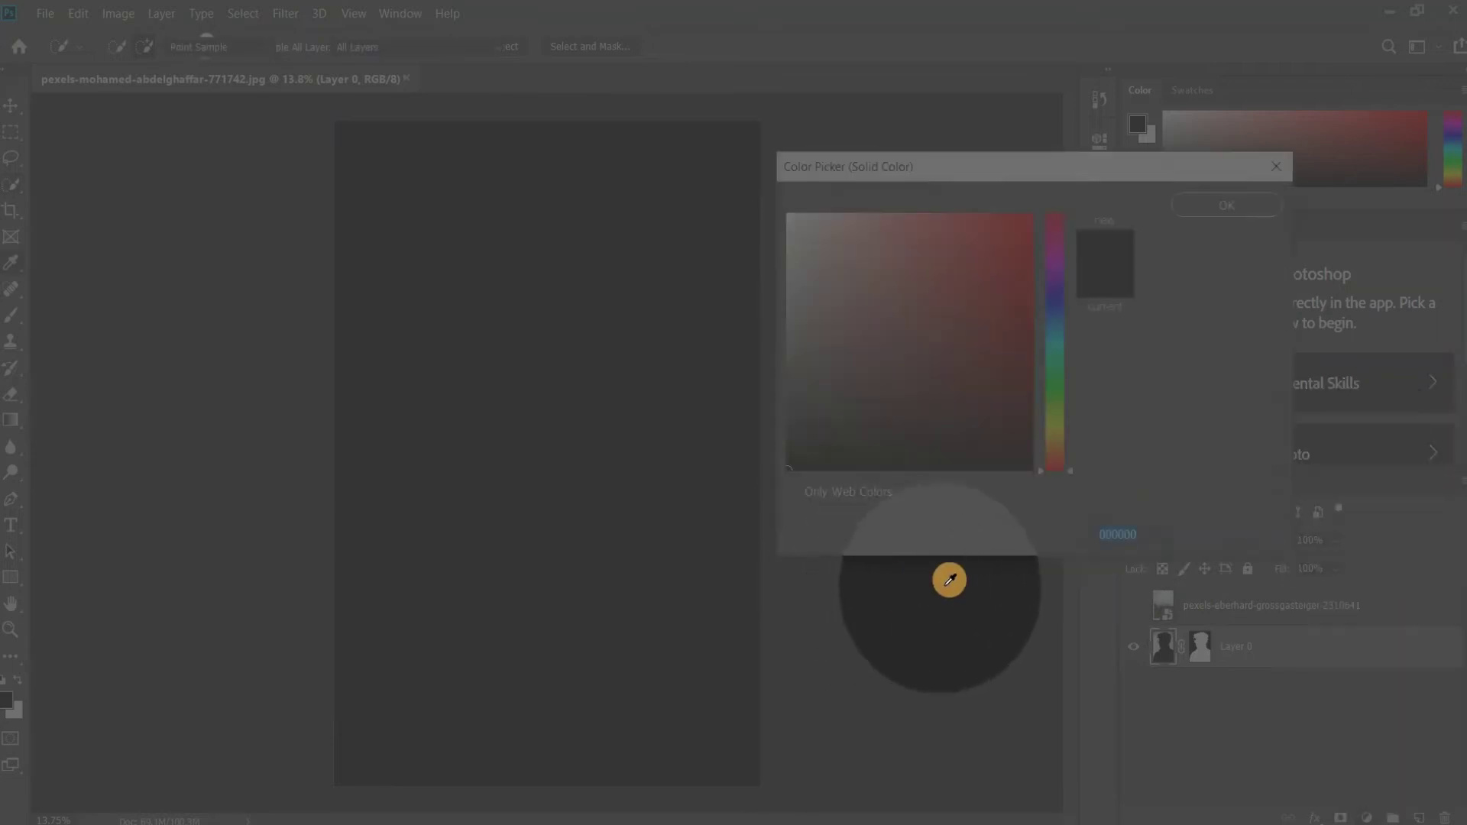
left_click_drag(800, 239, 775, 208)
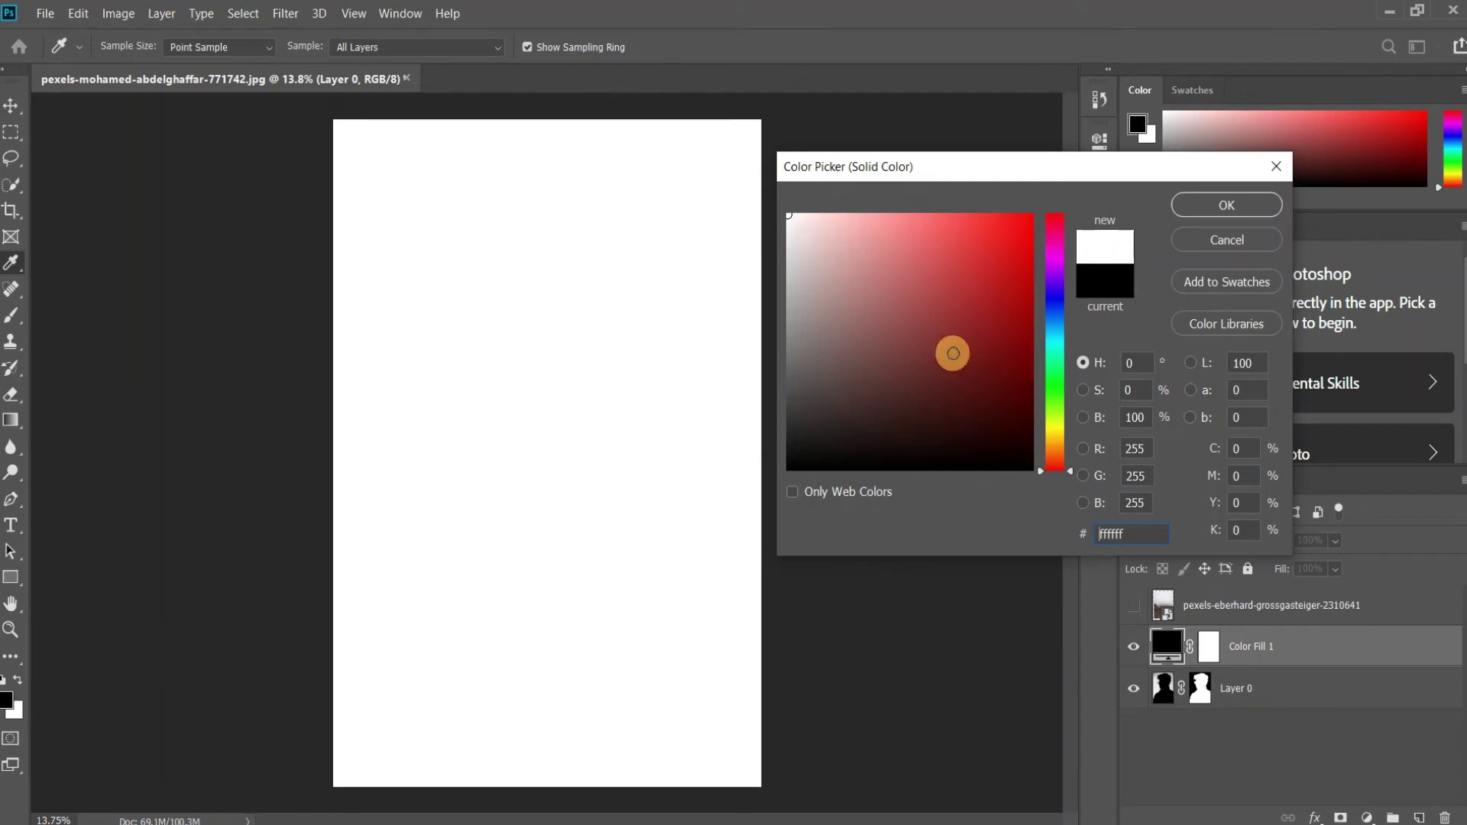
left_click(1206, 212)
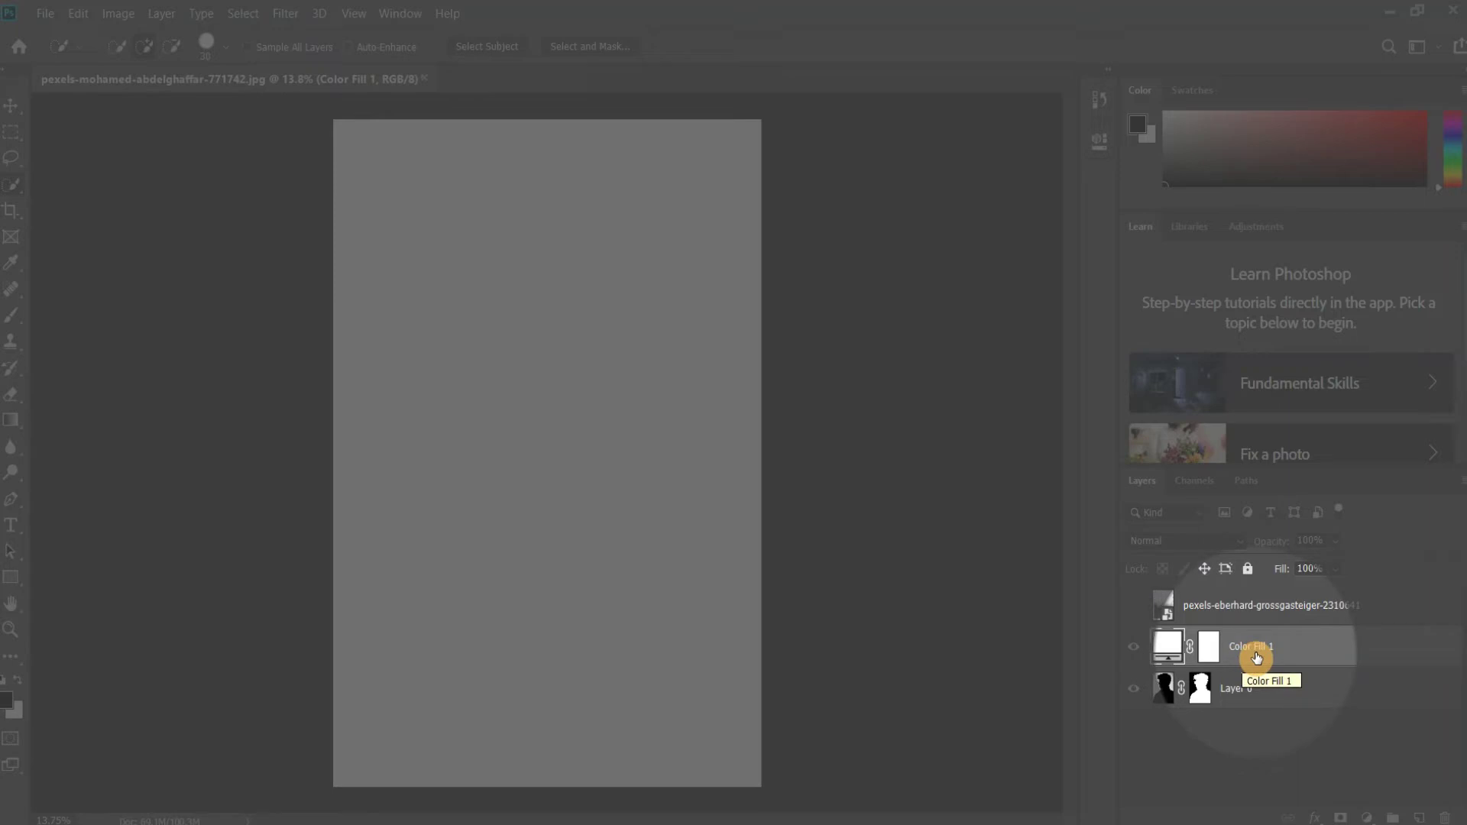
- Move Color Fill 1 beneath Layer 0 so the silhouette sits on white
left_click_drag(1256, 659, 1248, 708)
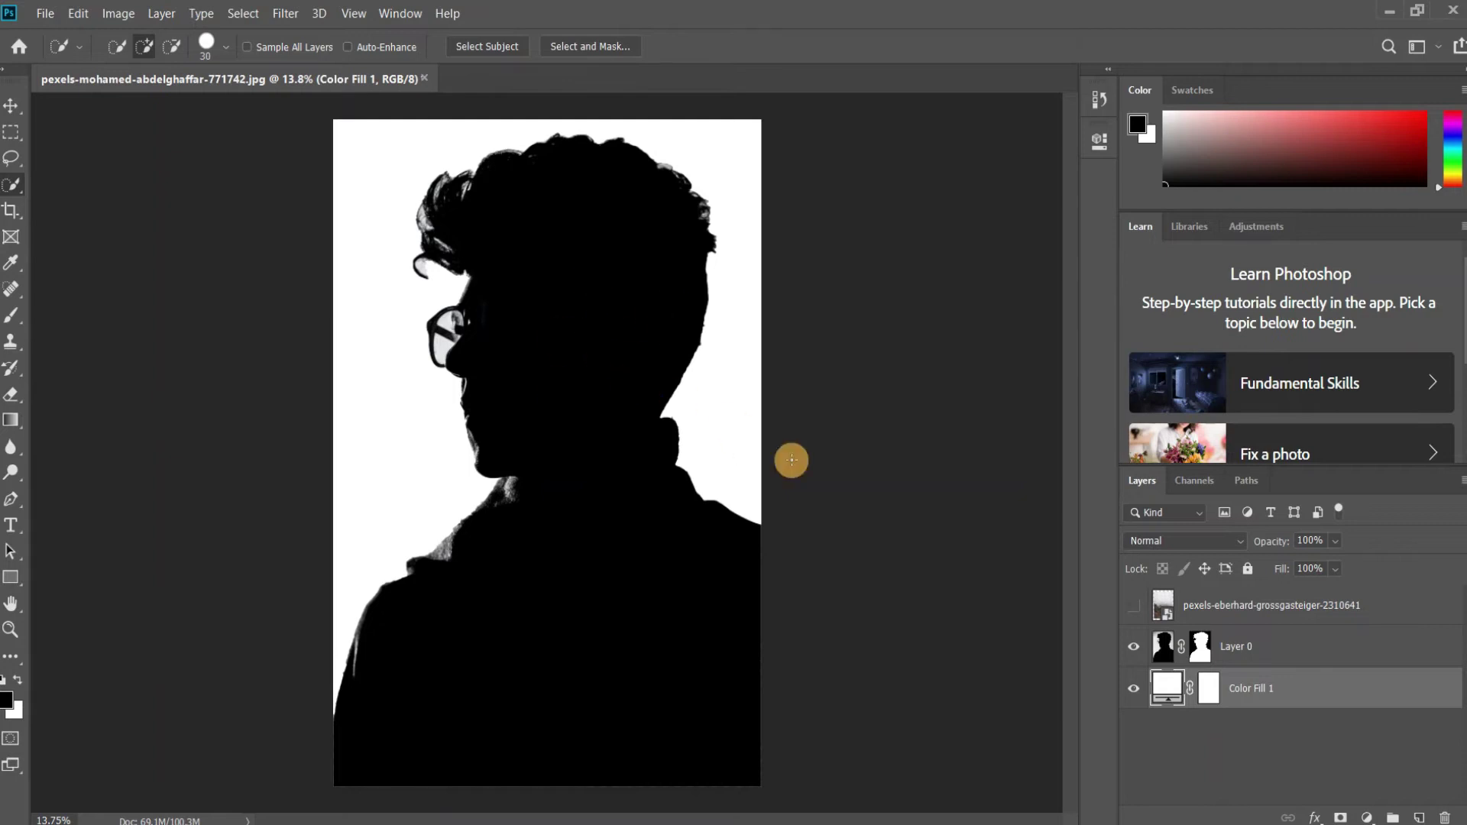
left_click(1321, 650)
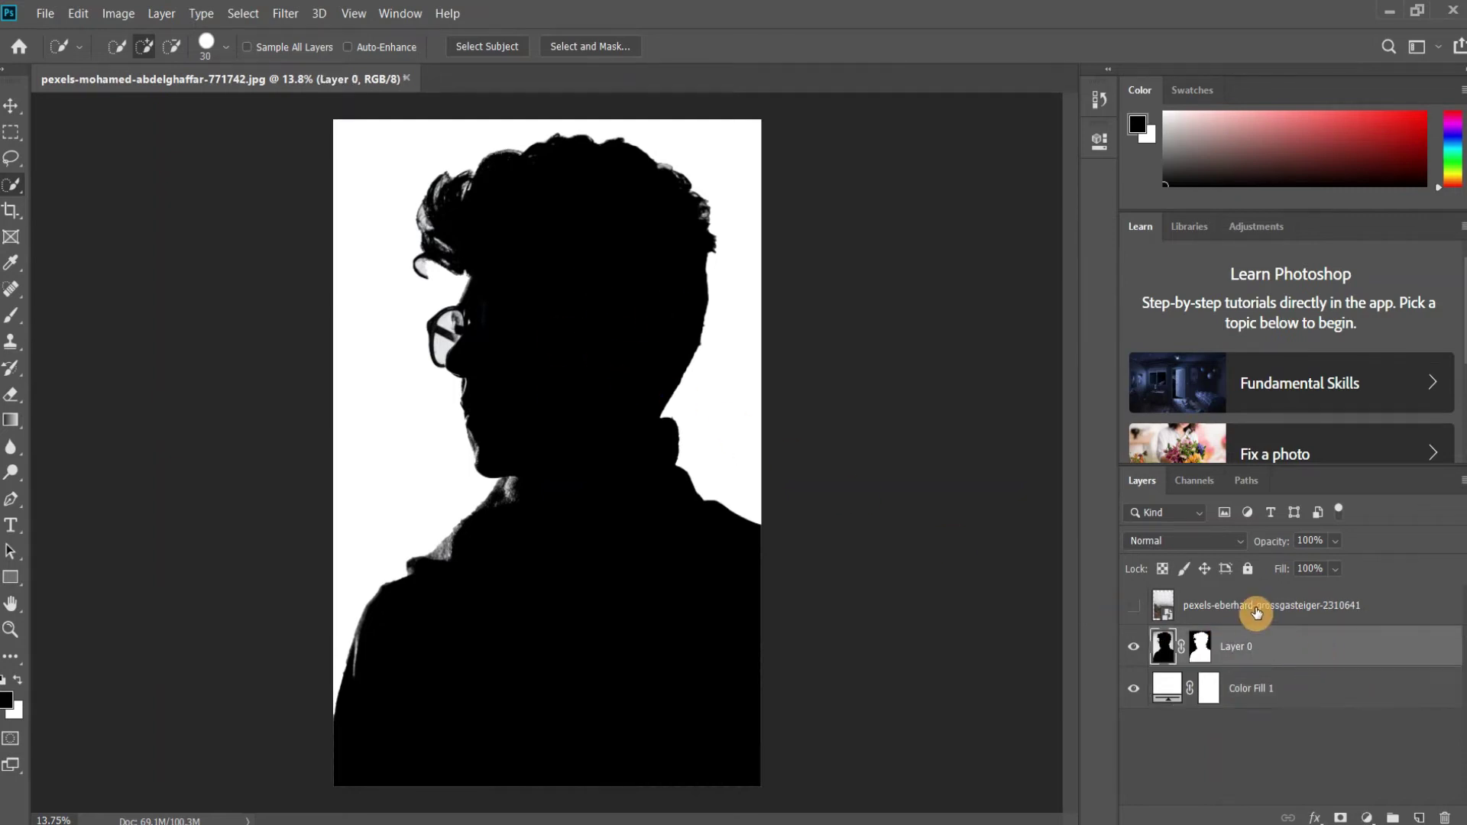
left_click(1256, 612)
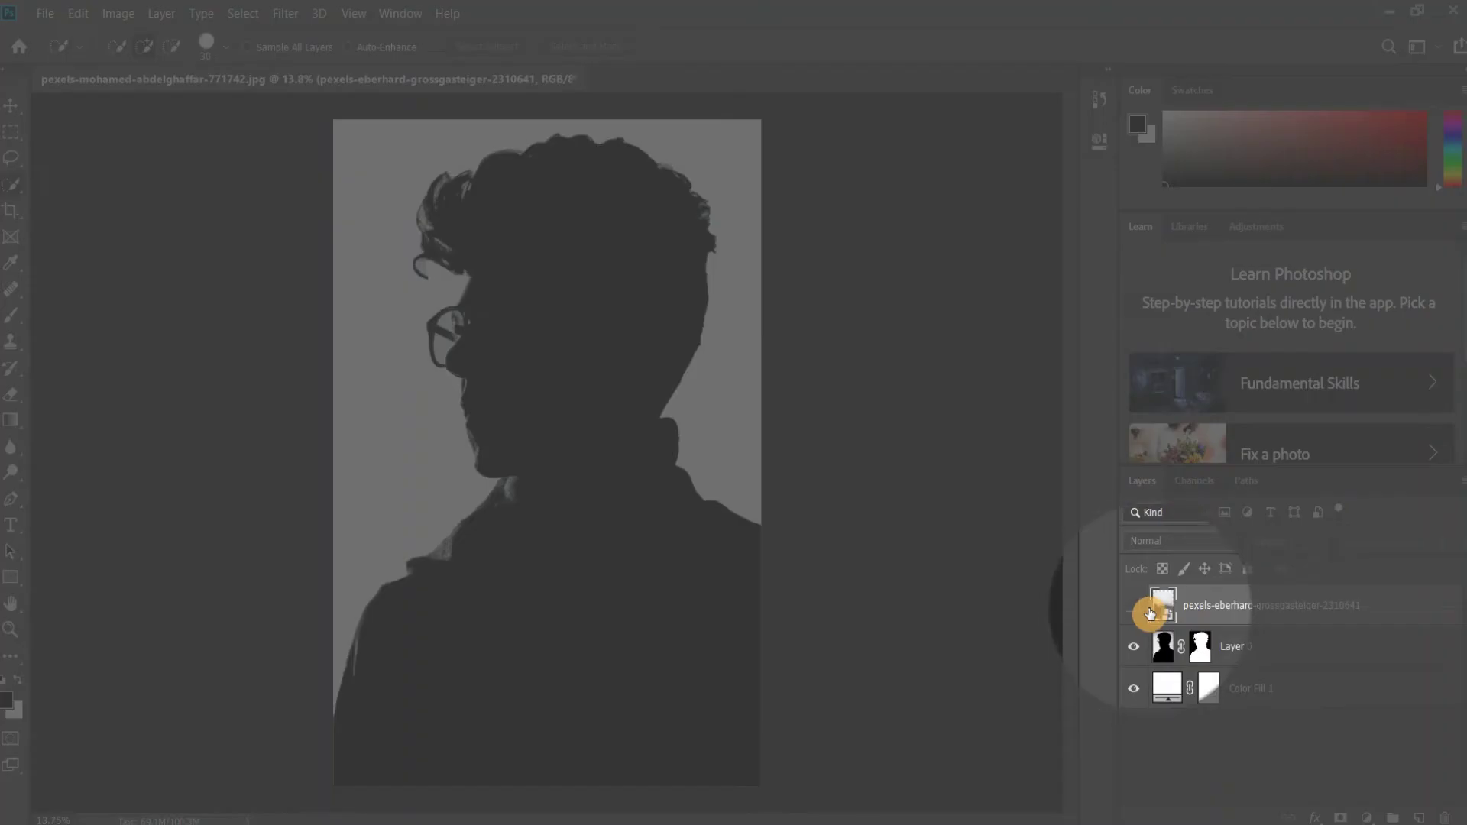
- Show the forest layer and scale it up to fill the canvas
left_click(1136, 607)
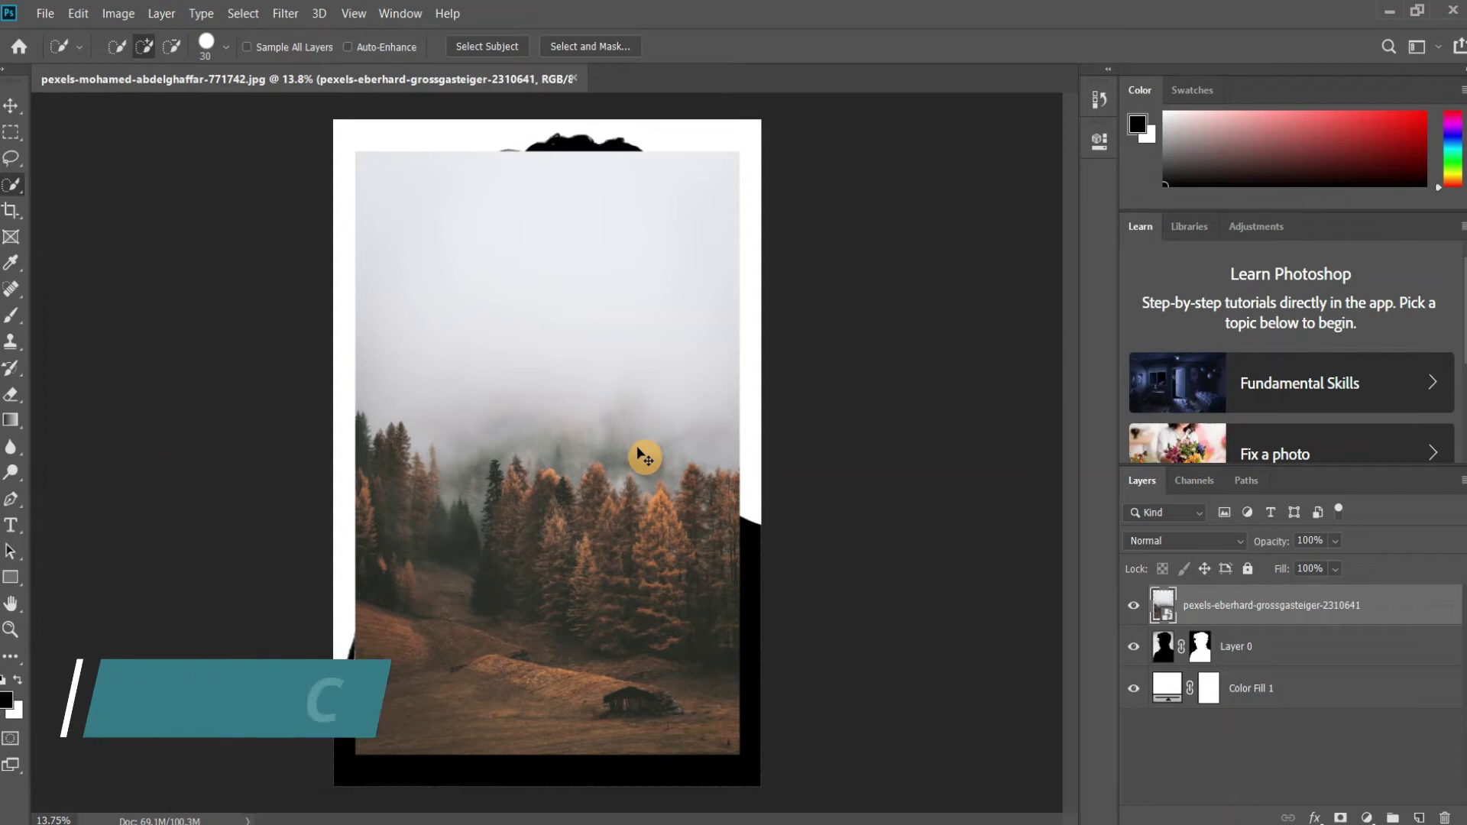
key("ctrl+t")
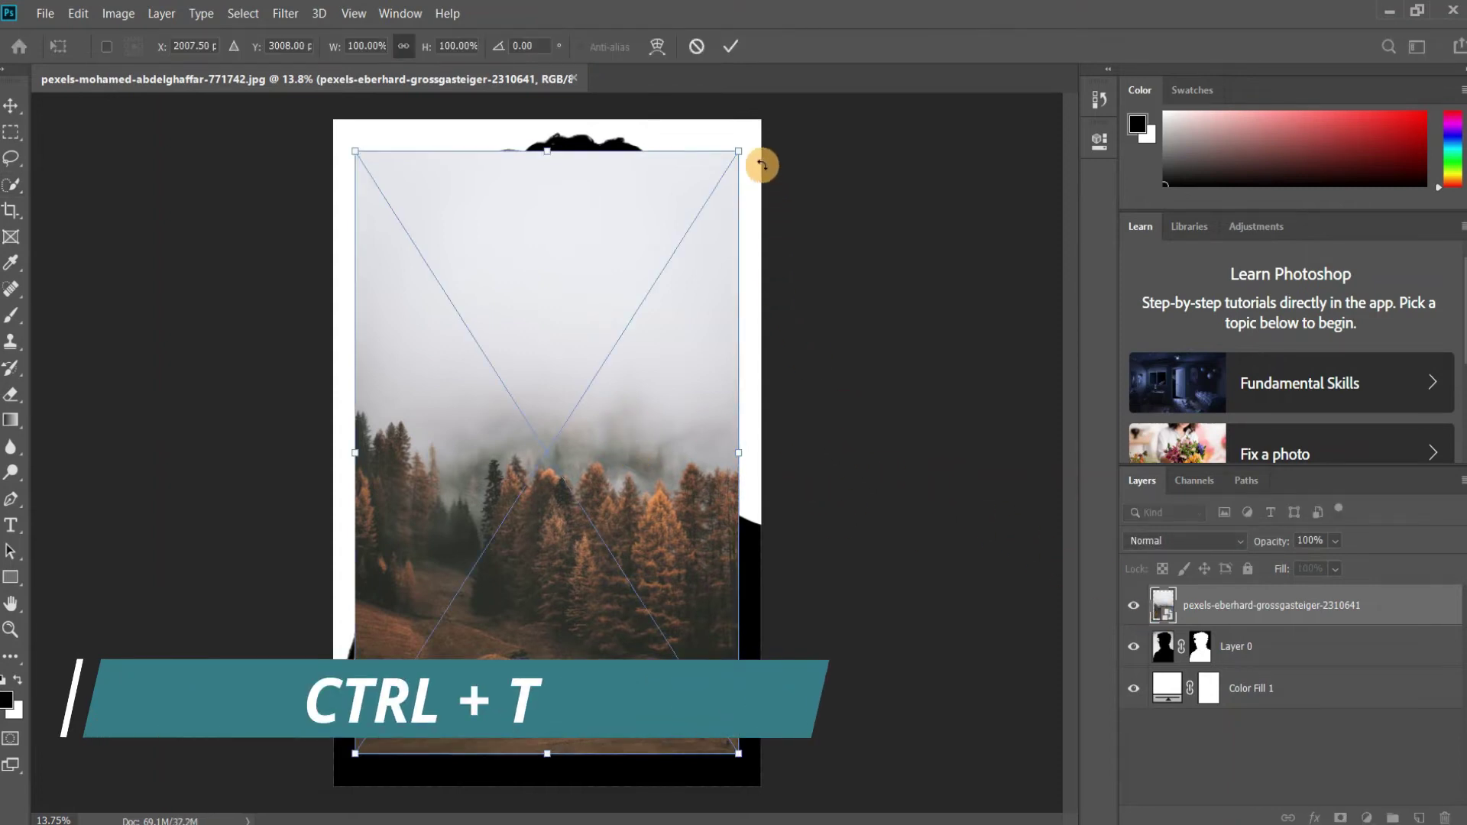
left_click_drag(742, 158, 759, 141)
left_click_drag(727, 216, 685, 229)
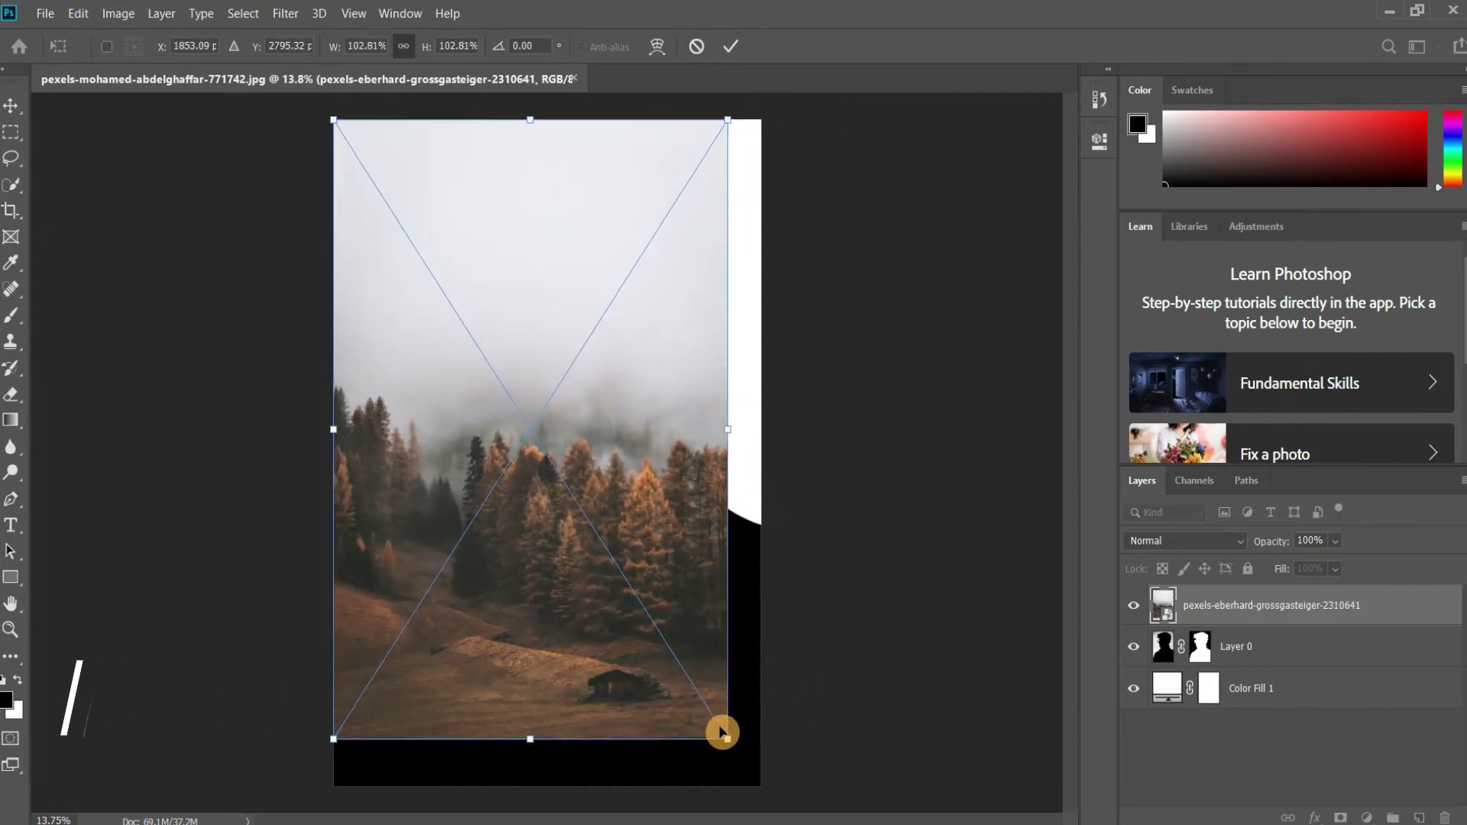
left_click_drag(728, 737, 771, 782)
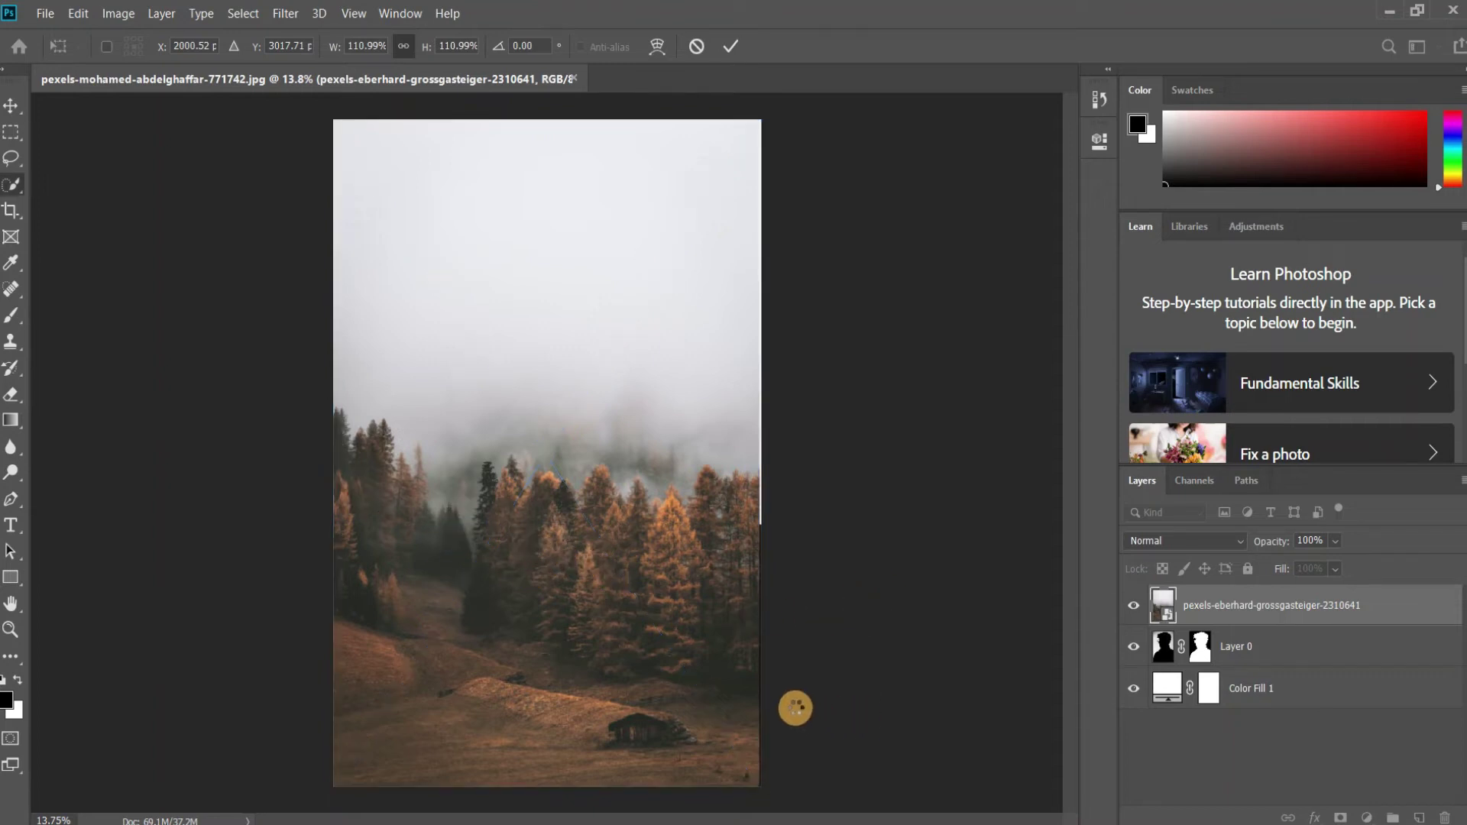
key("Return")
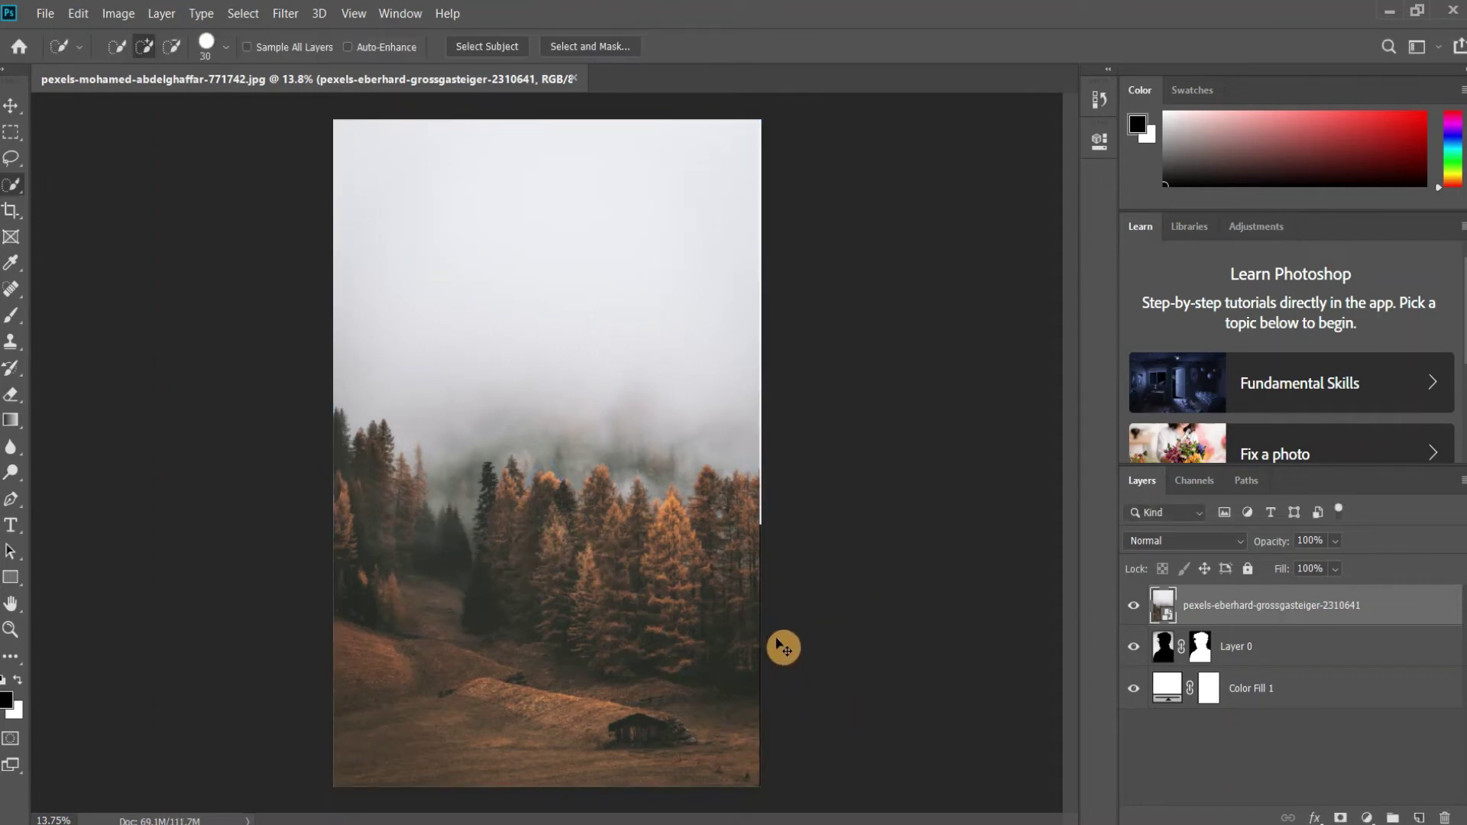
- Rotate the forest photo slightly and enlarge it a bit more
key("ctrl+t")
left_click_drag(816, 625, 857, 646)
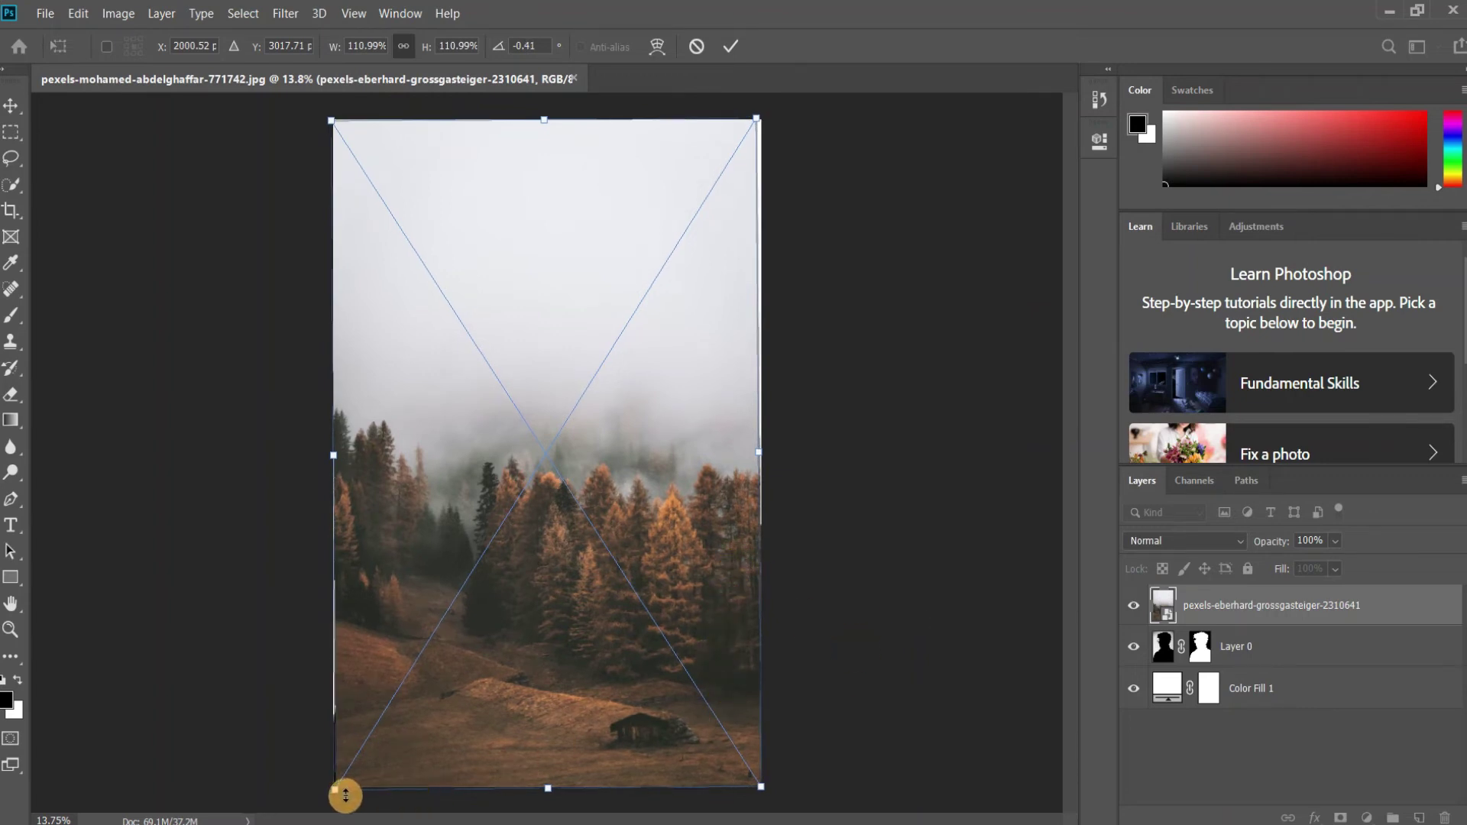
left_click_drag(332, 794, 334, 791)
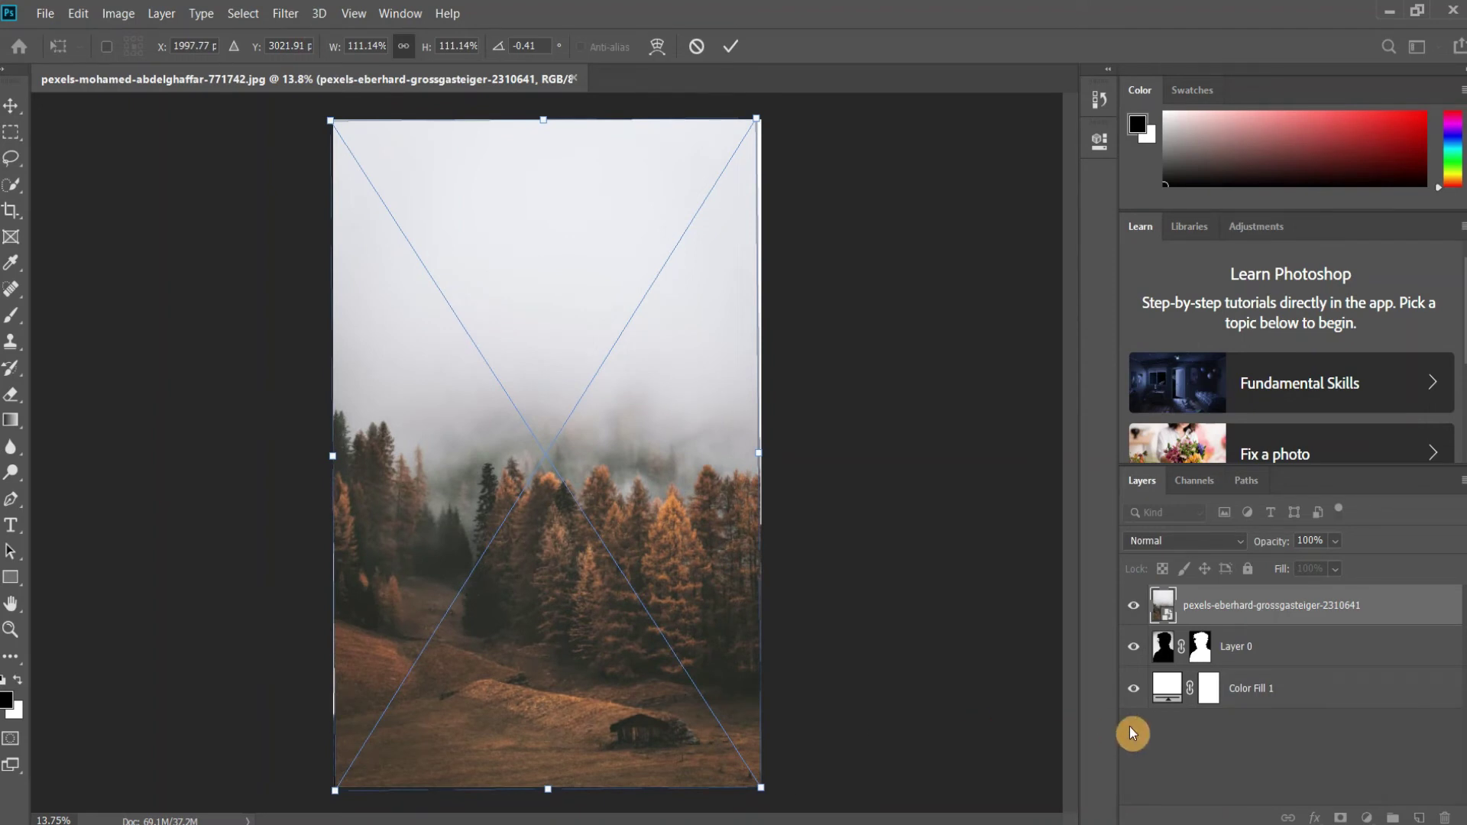
key("Return")
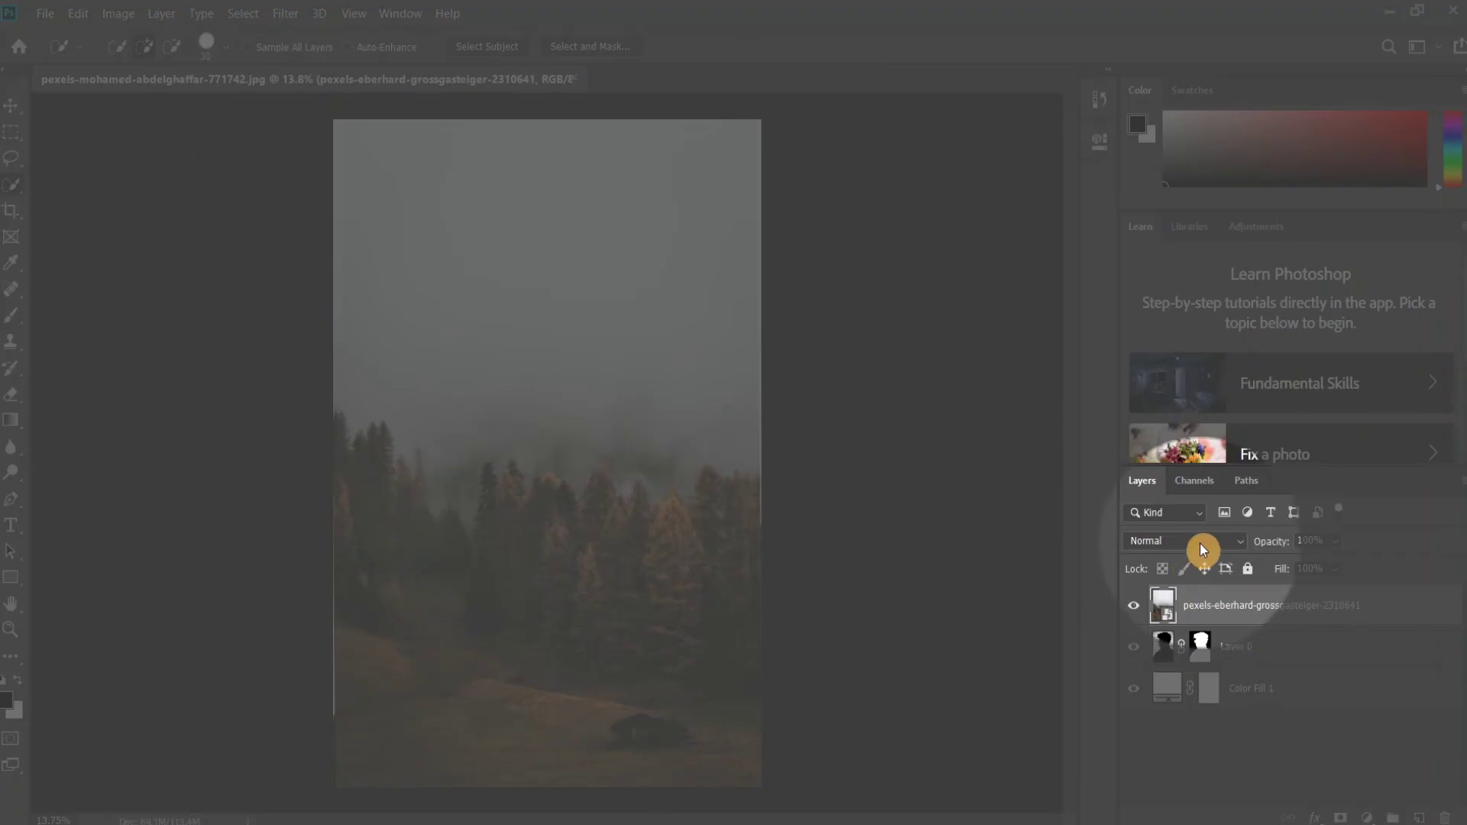
- Set the forest layer's blend mode to Screen
left_click(1211, 543)
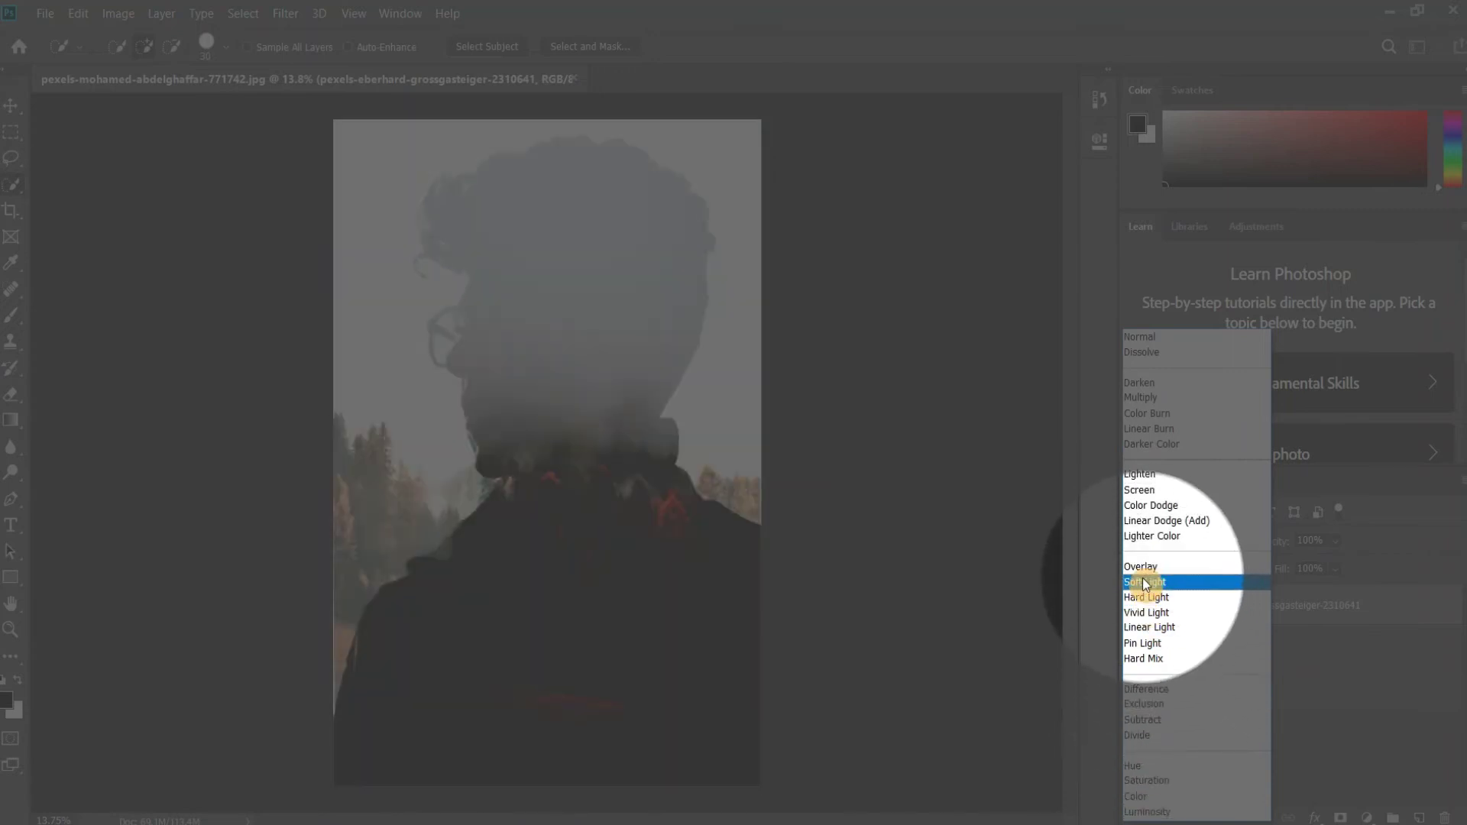
left_click(1150, 489)
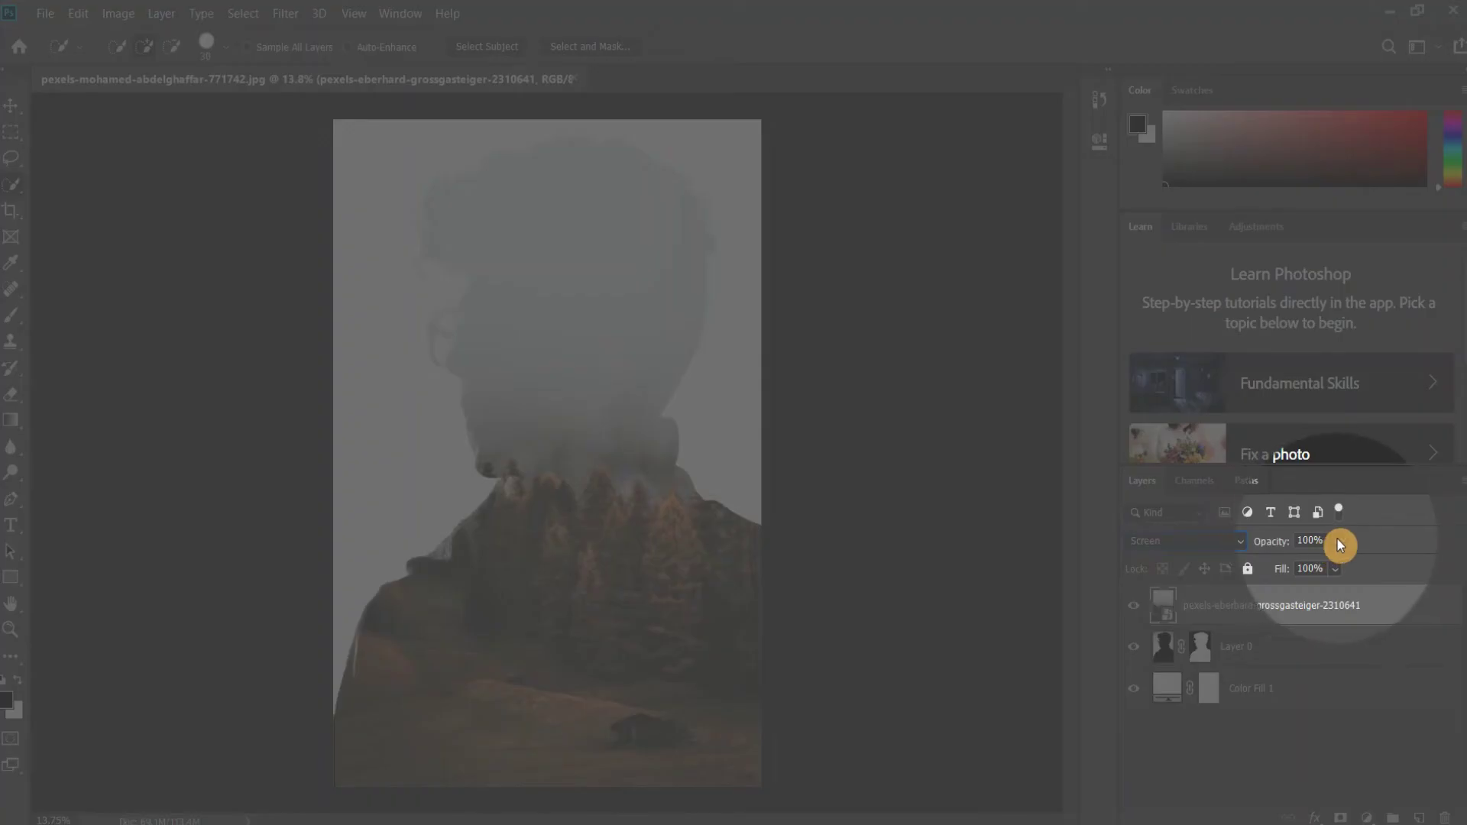
- Lower the forest layer's opacity to 73%
left_click(1336, 541)
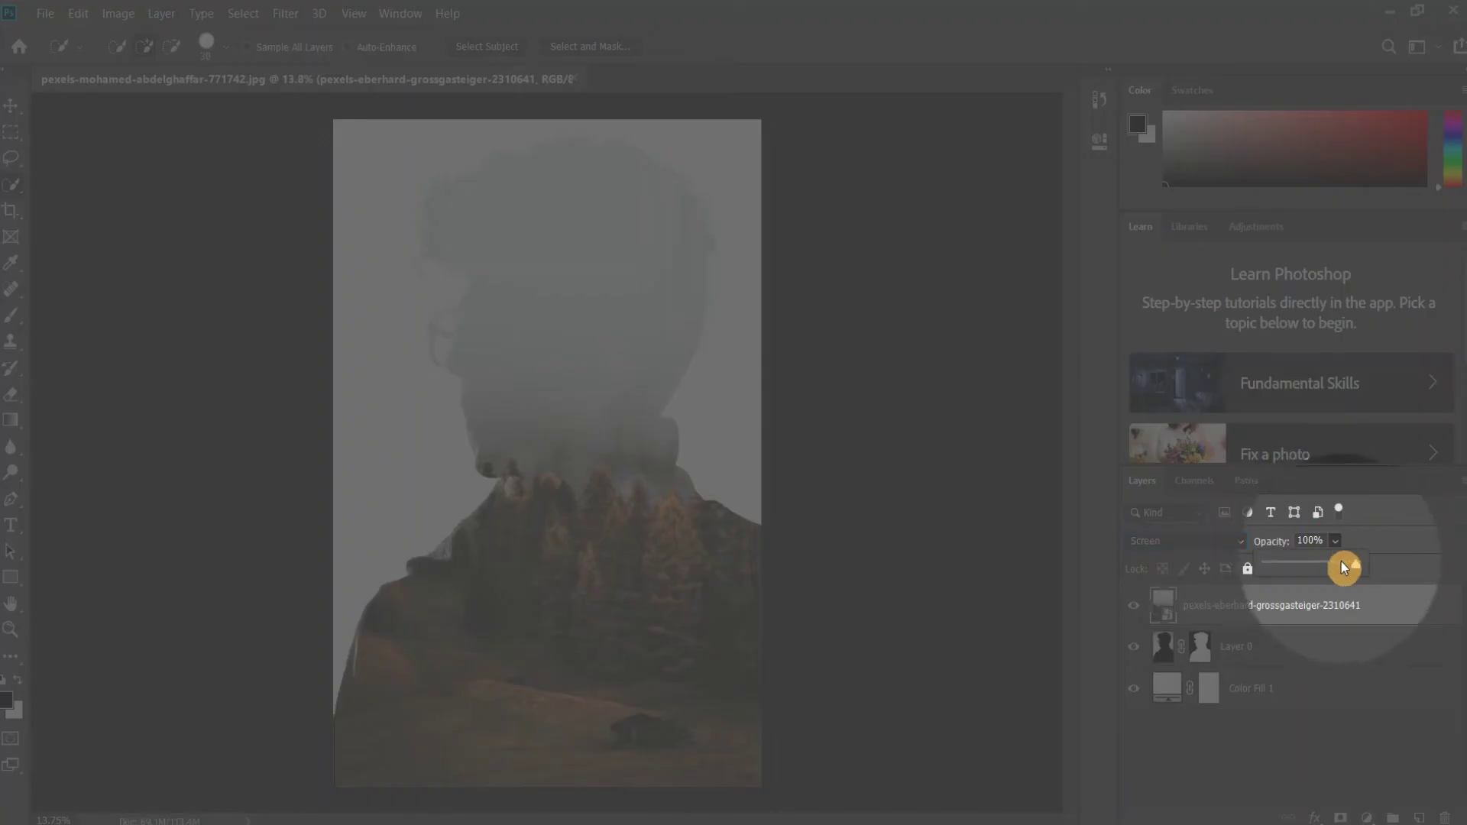
left_click_drag(1348, 564, 1331, 567)
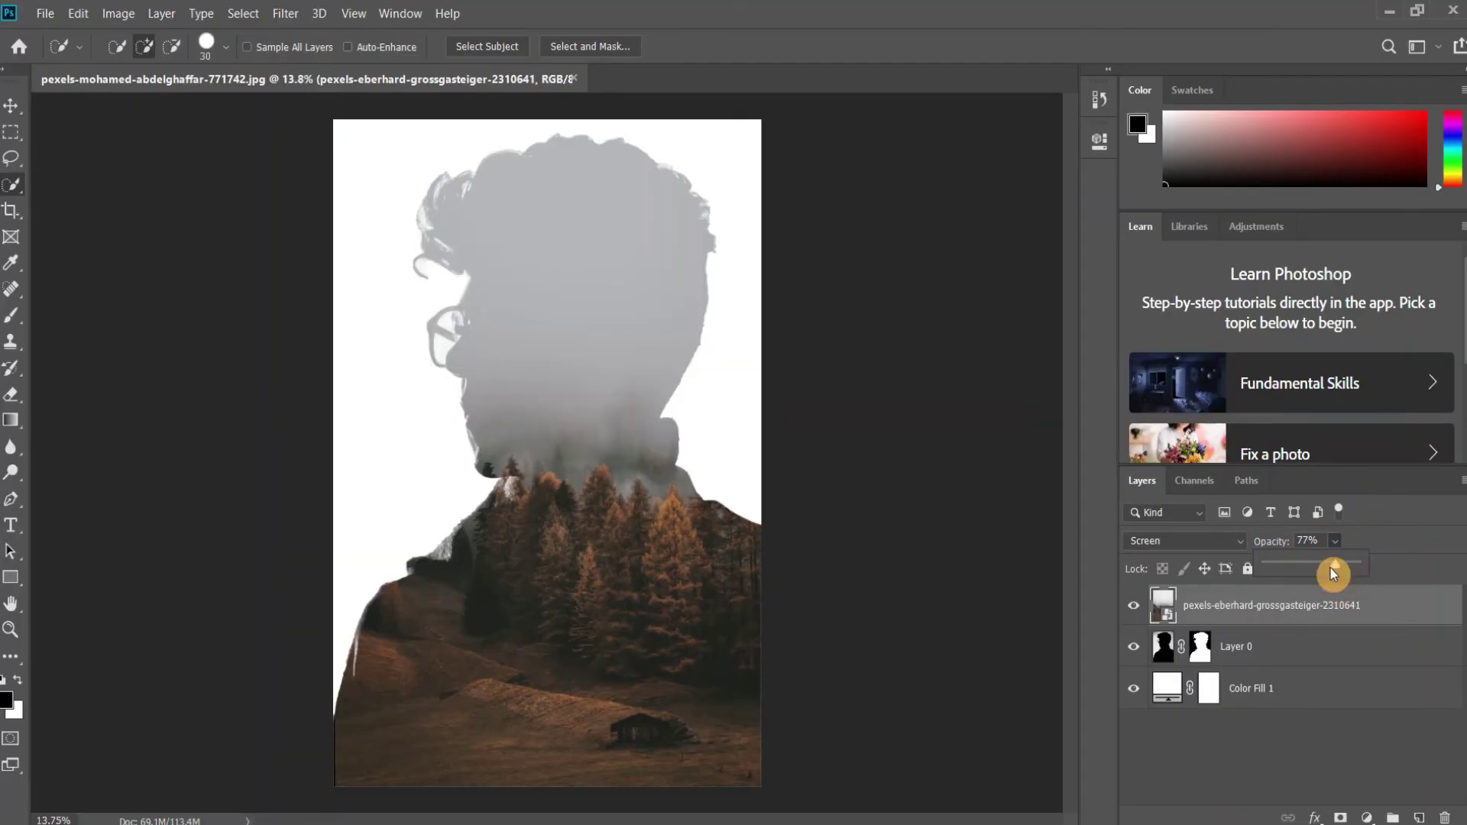
left_click_drag(1339, 569, 1335, 572)
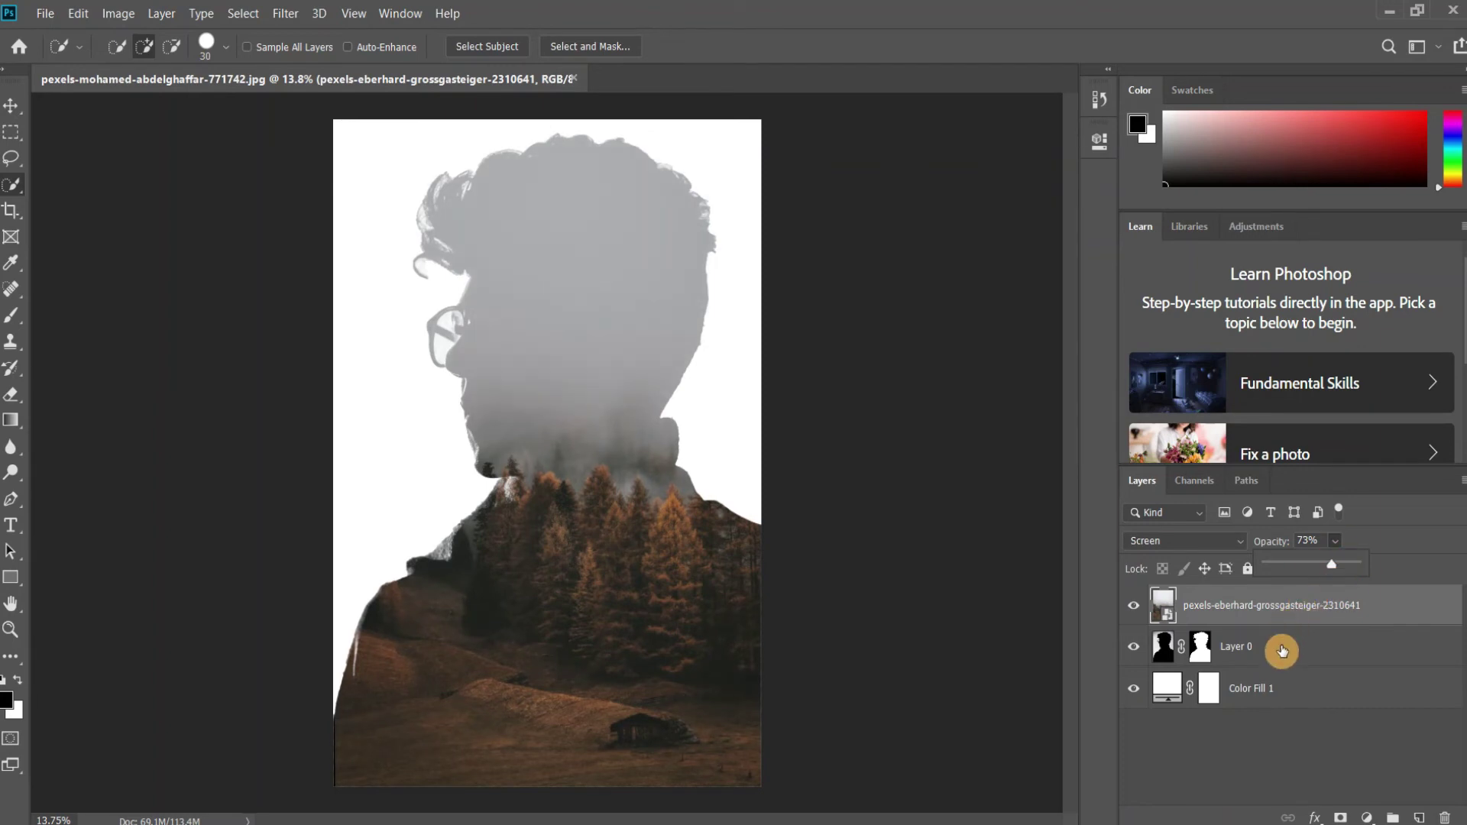
- Clip the forest layer to the silhouette Layer 0 and reselect Layer 0
left_click(1282, 648)
left_click(1305, 606)
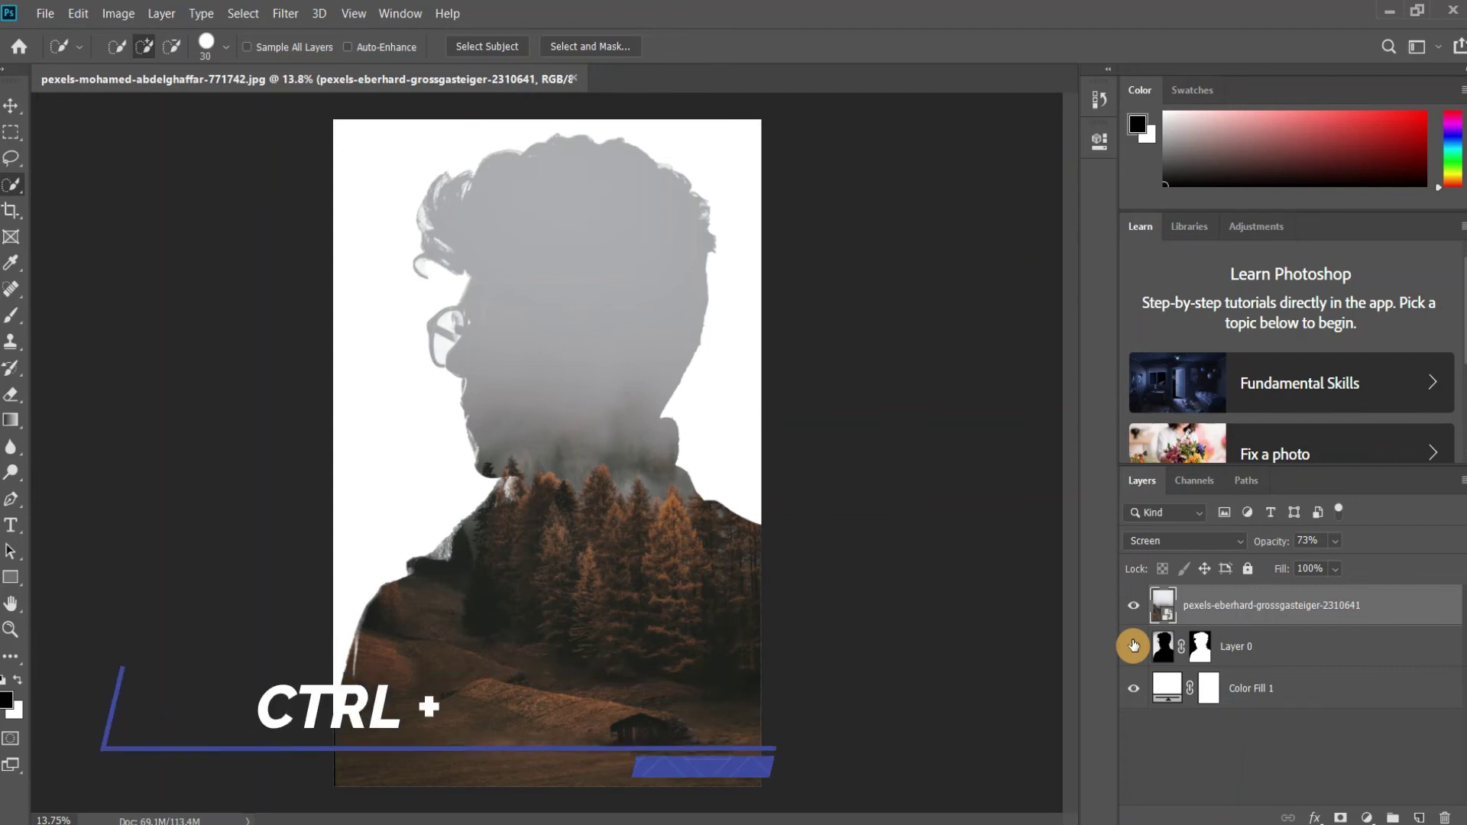
left_click_drag(1146, 646, 1305, 622)
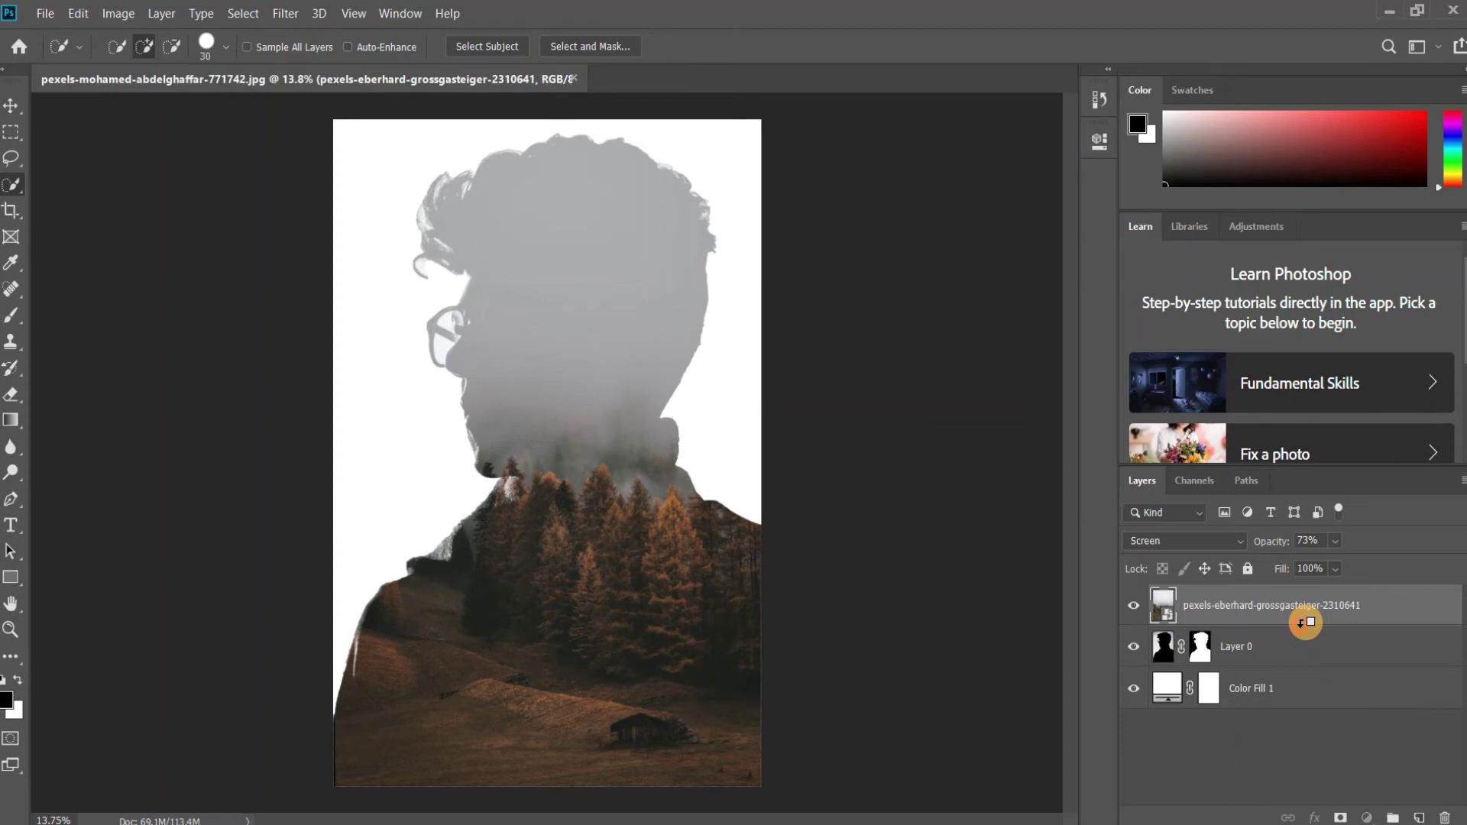
left_click(1306, 622, "alt")
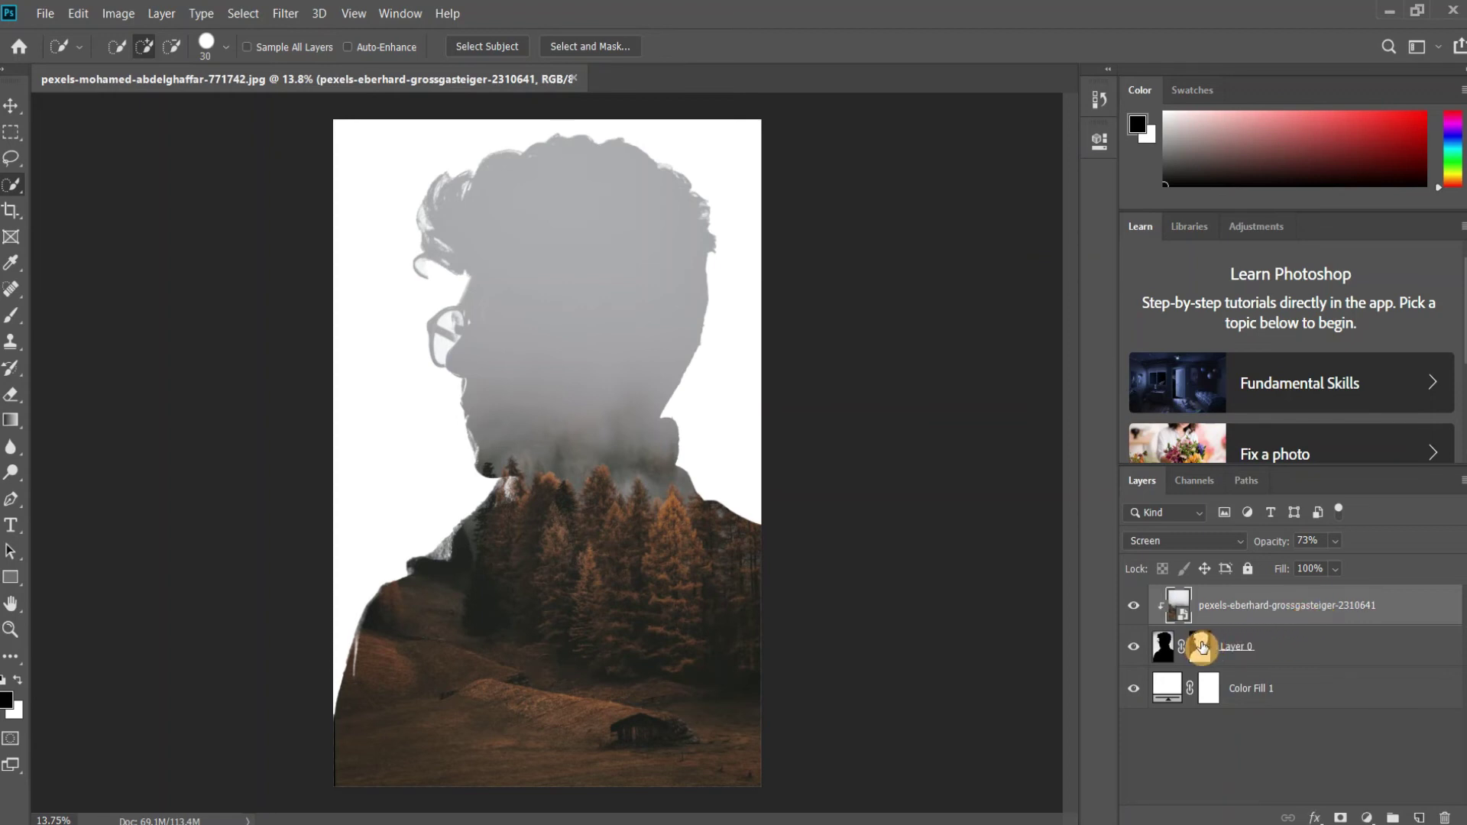
left_click(1305, 650)
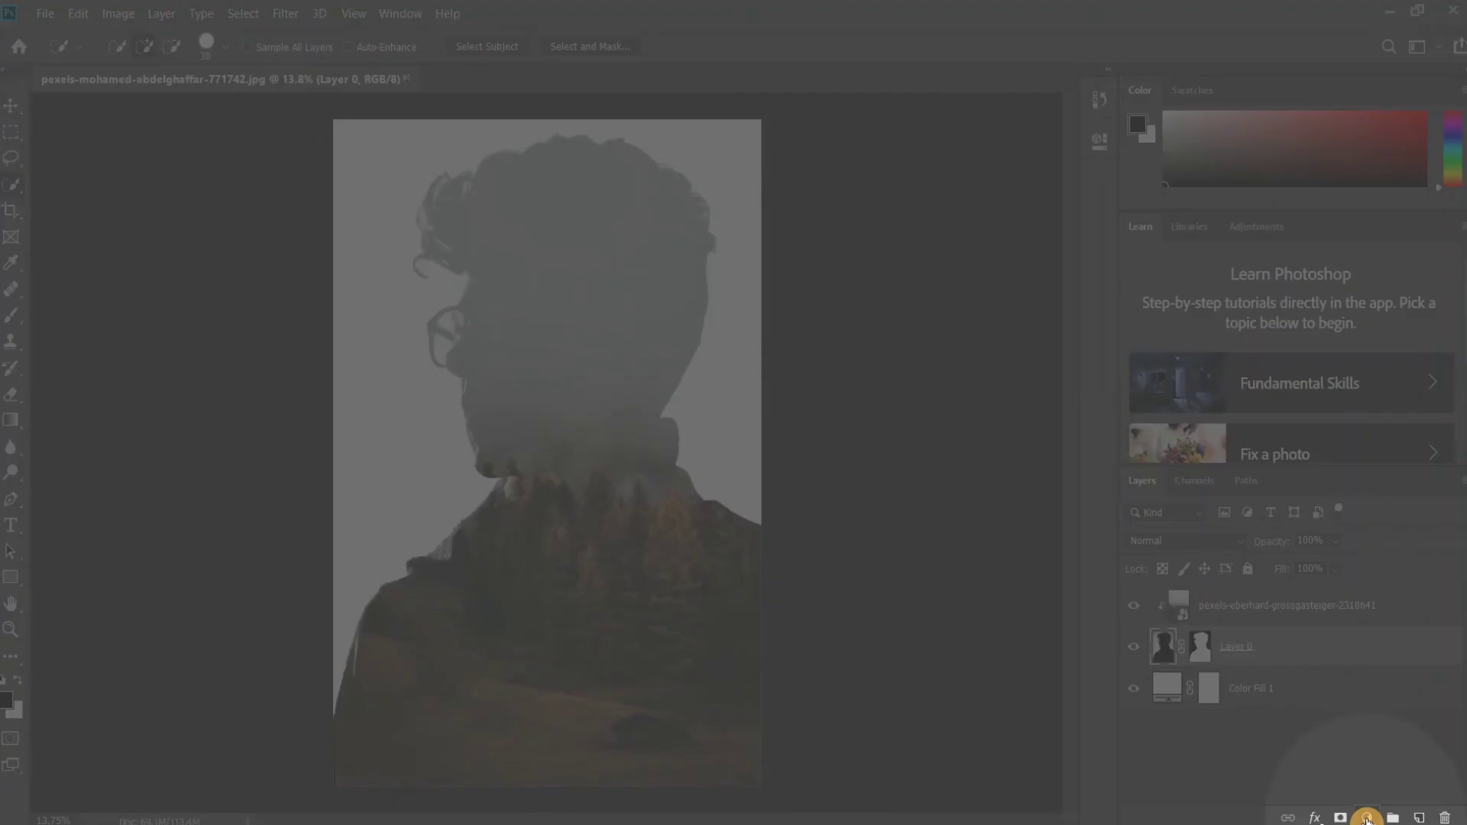
- Add a Curves adjustment with the white point pulled left and black point right for contrast
left_click(1367, 819)
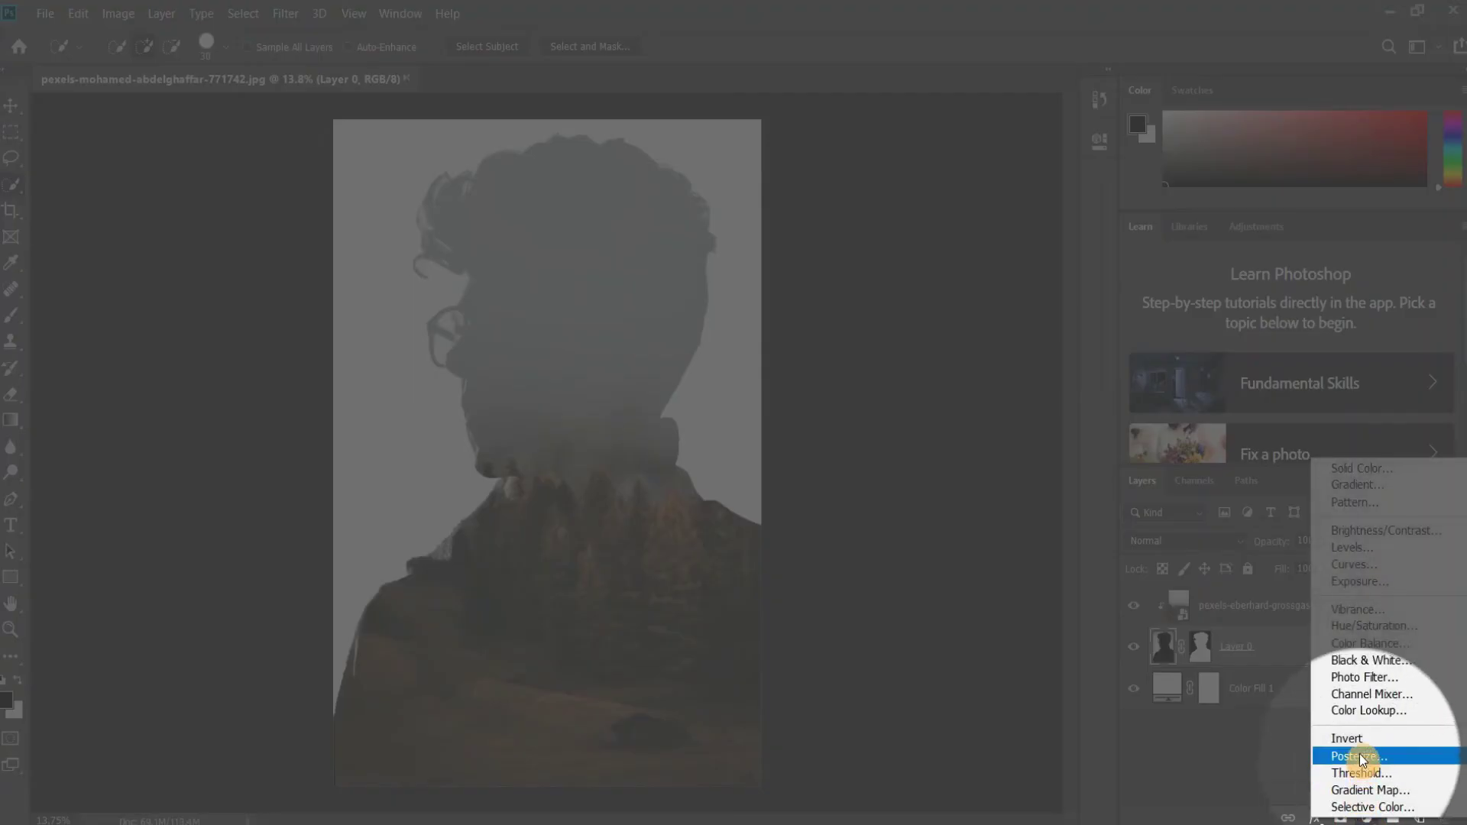
left_click(1349, 564)
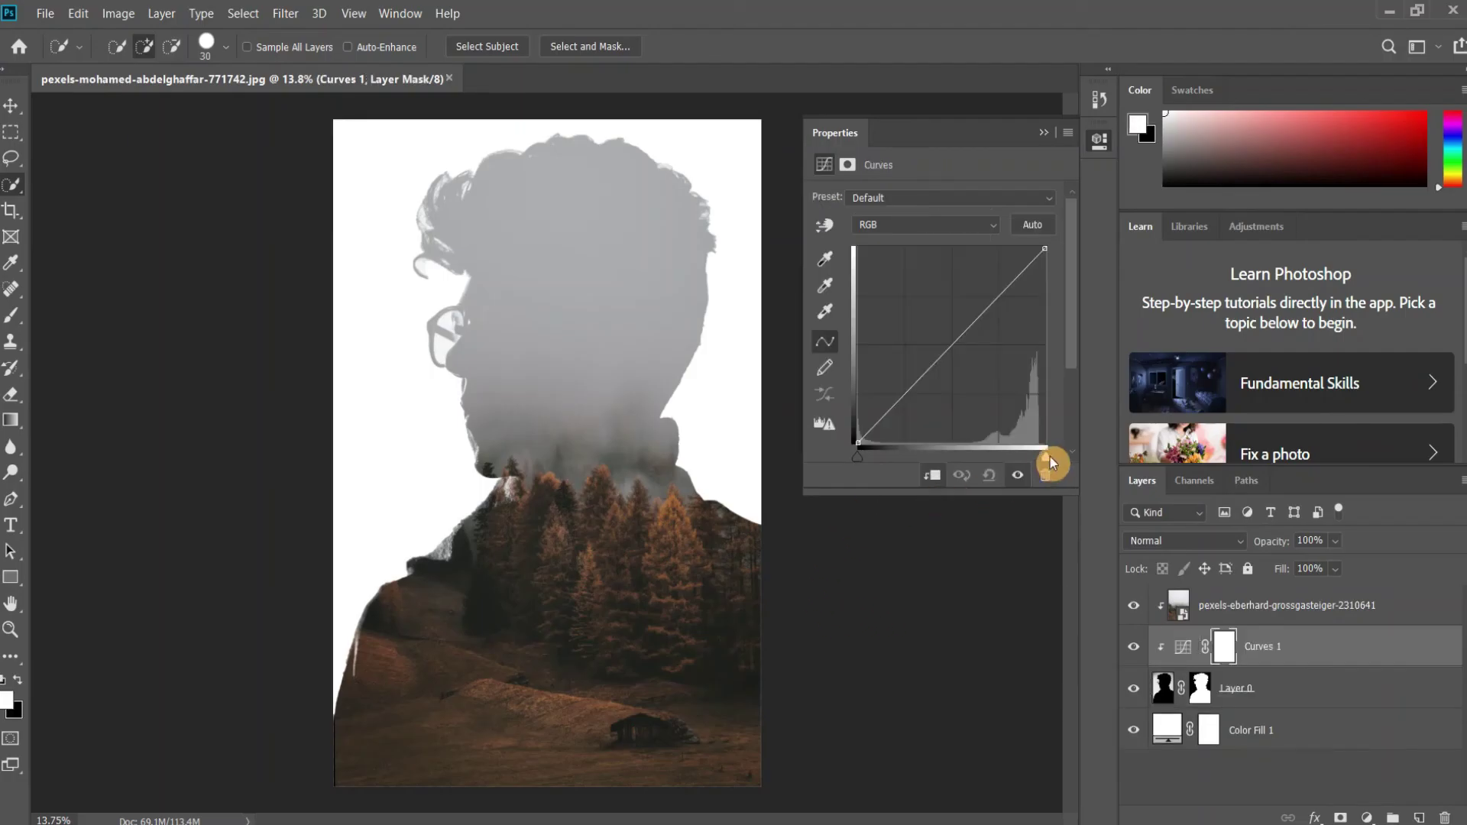
left_click_drag(1047, 454, 947, 454)
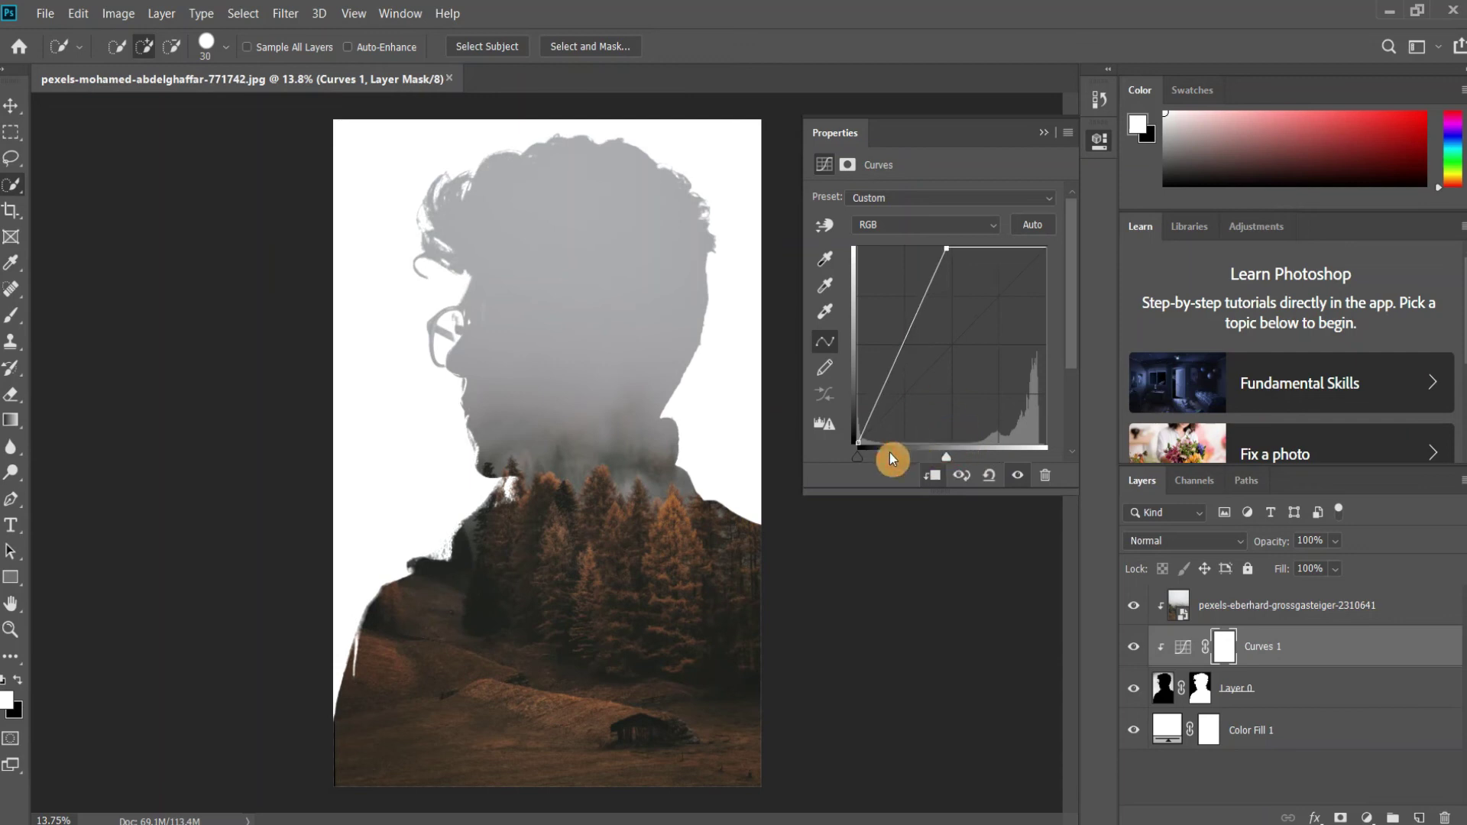
mouse_move(857, 457)
left_mouse_down()
mouse_move(942, 457)
mouse_move(926, 452)
left_mouse_up()
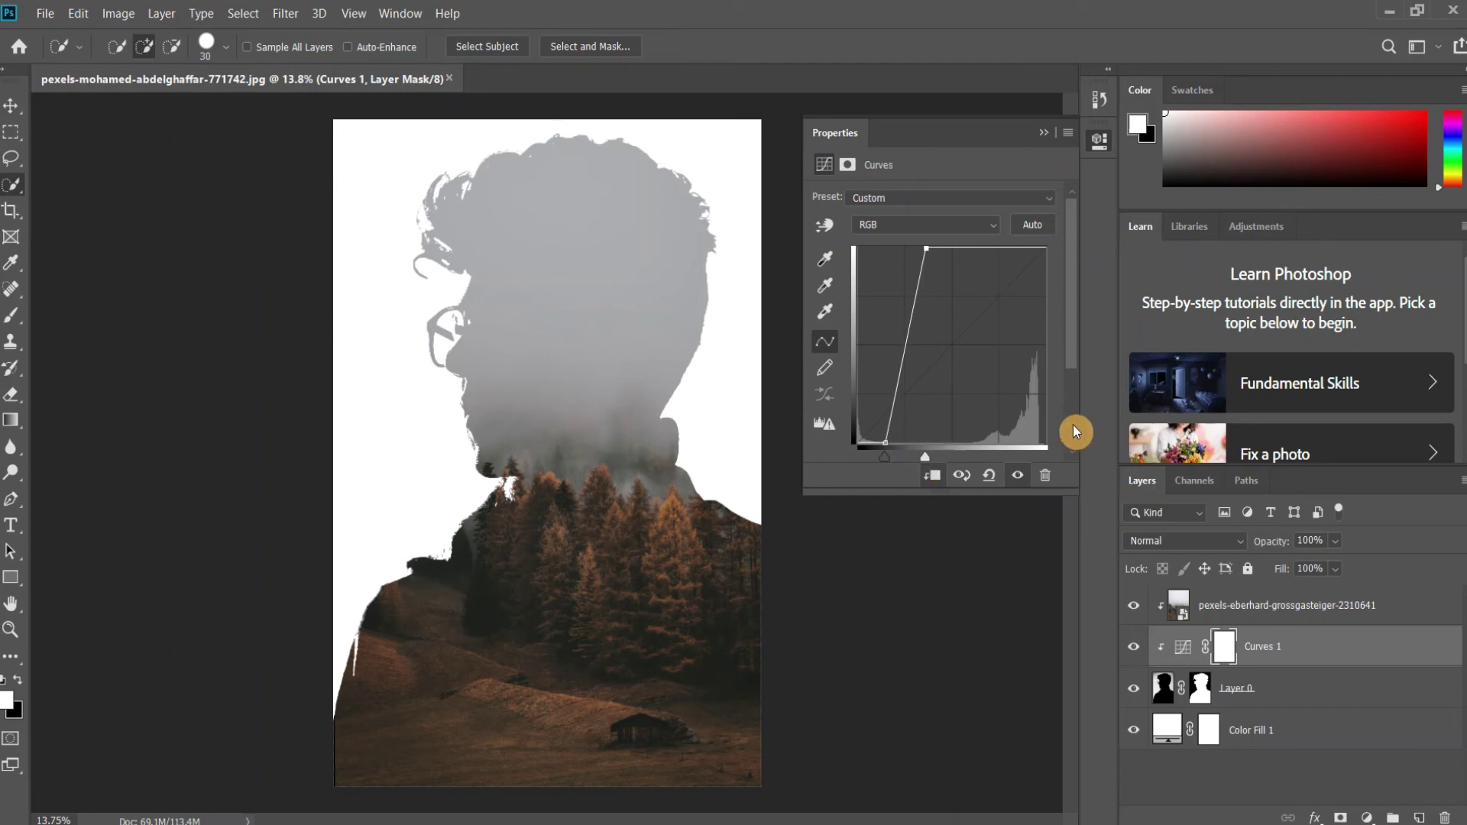
left_click(1051, 136)
left_click(1357, 621)
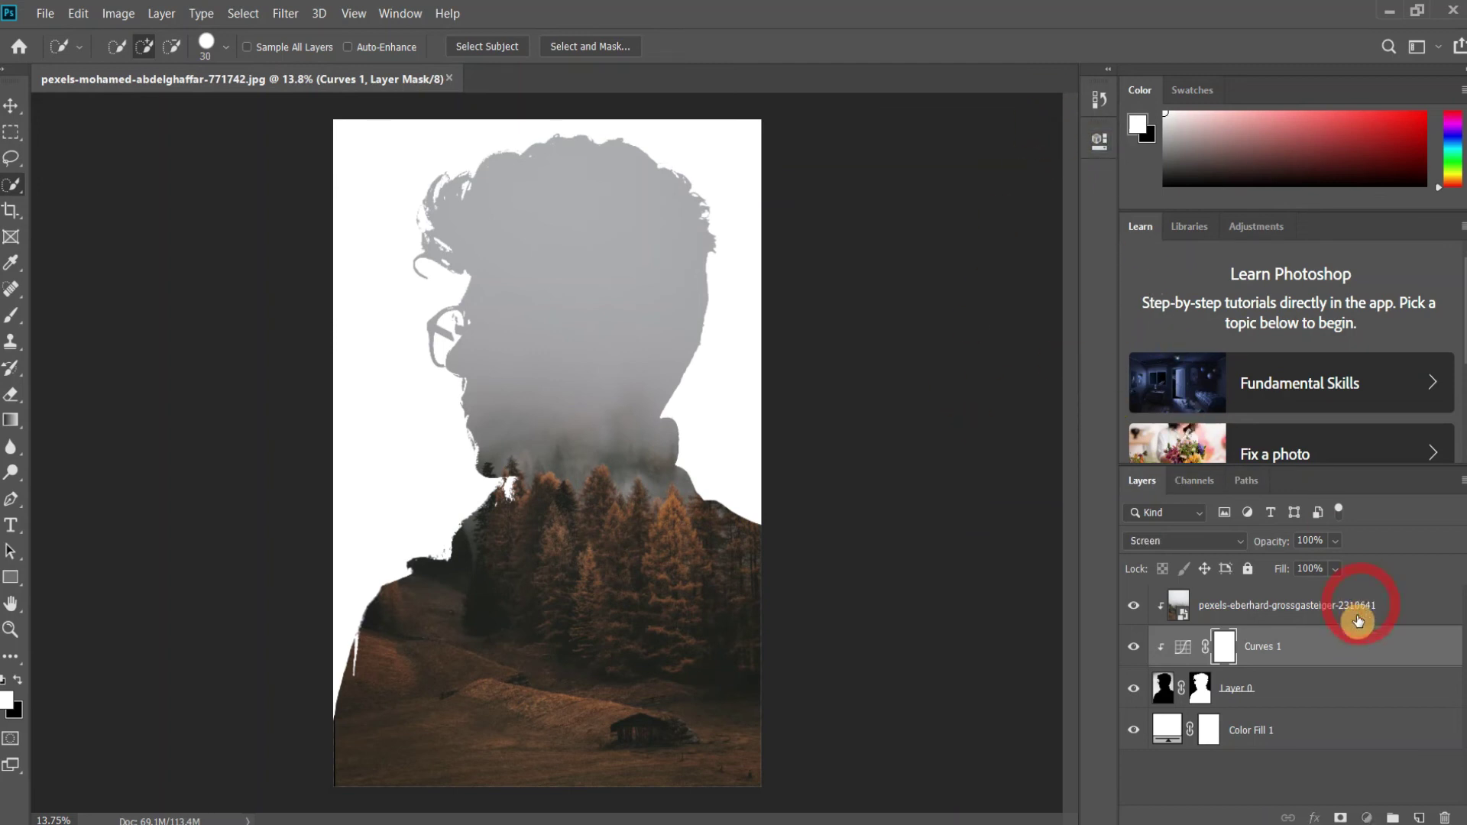
left_click(1318, 648)
left_click(1307, 692)
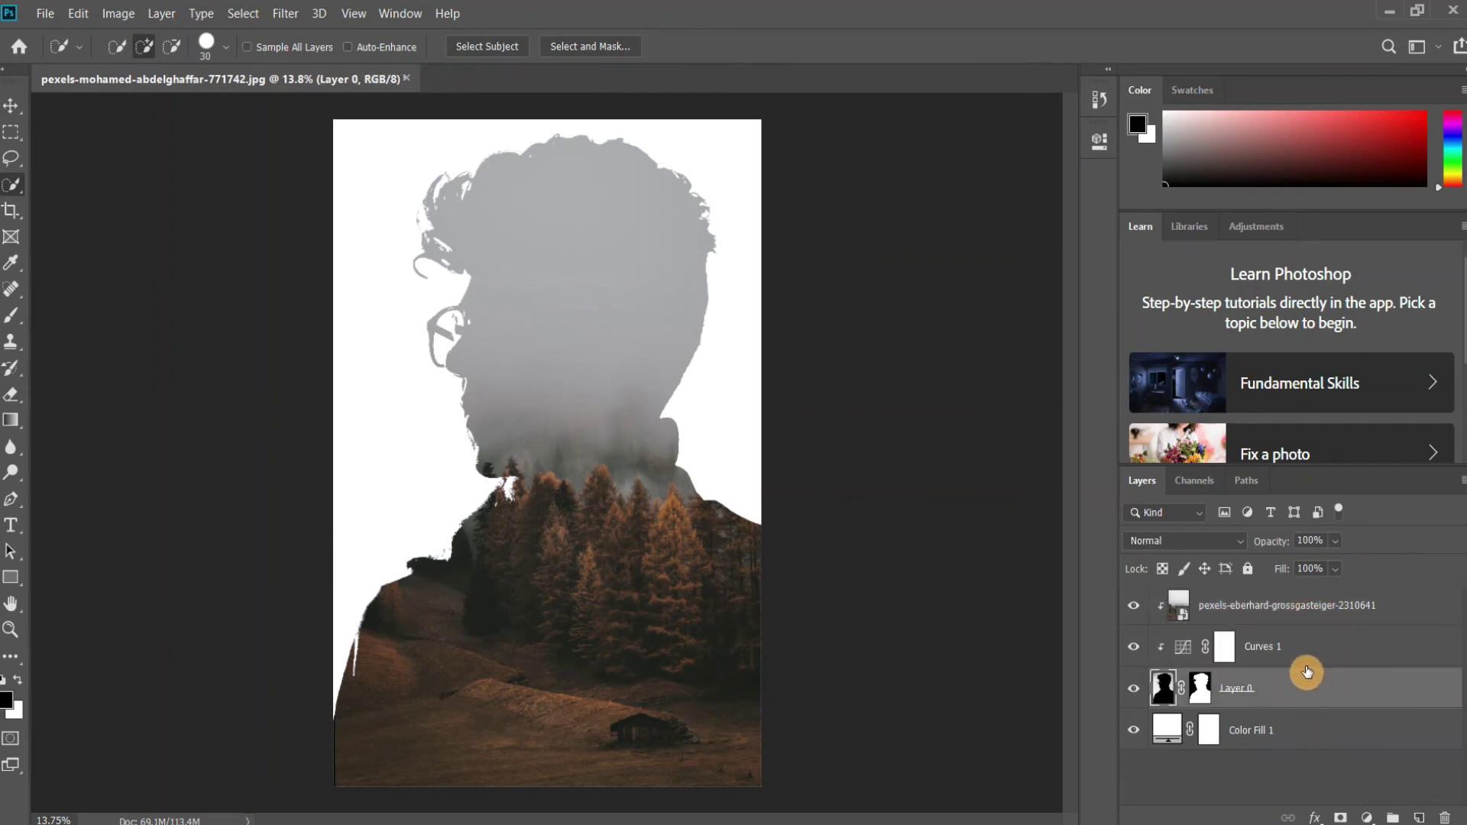
left_click(1319, 648)
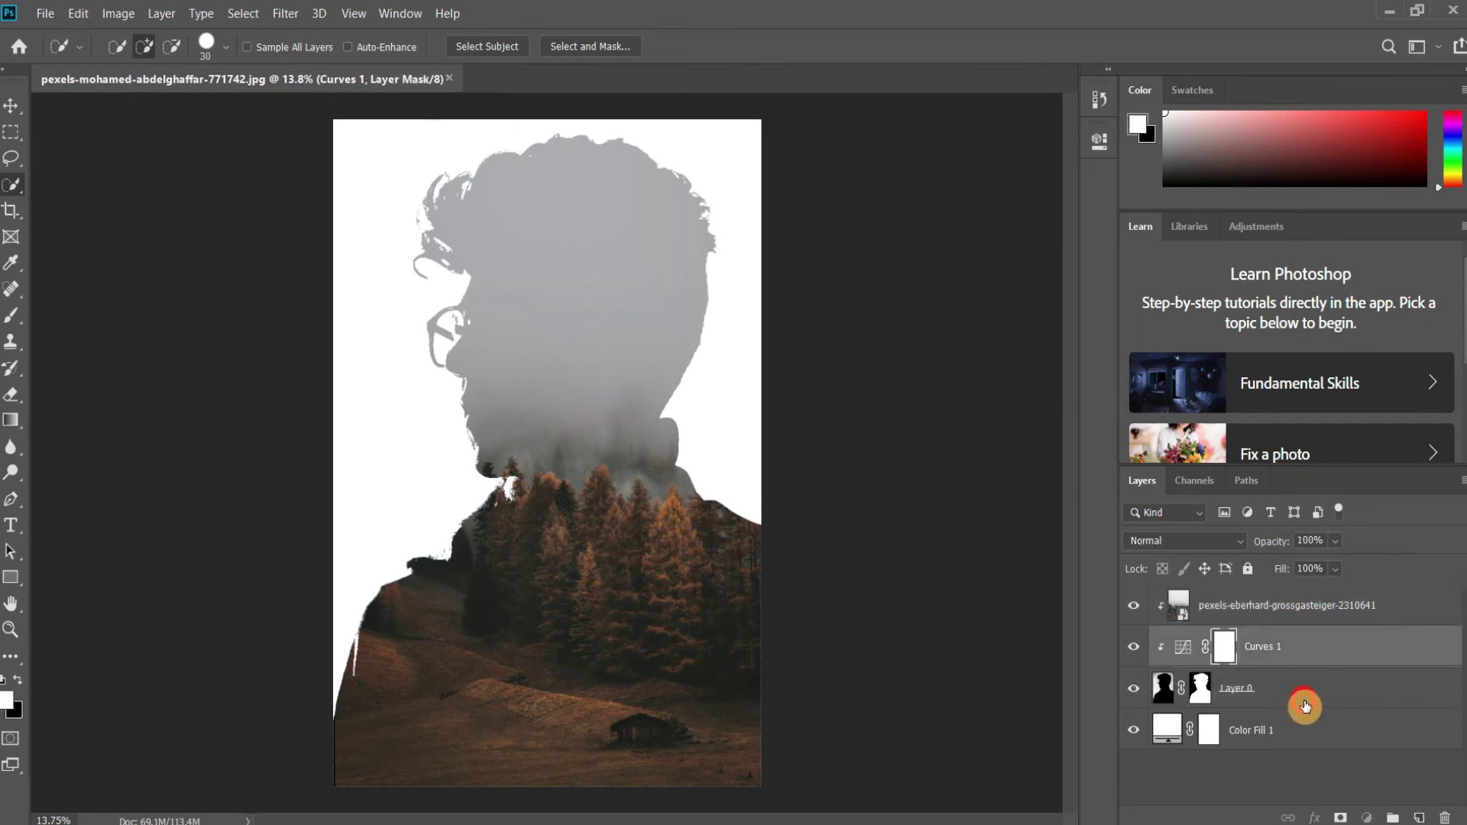
left_click(1306, 707)
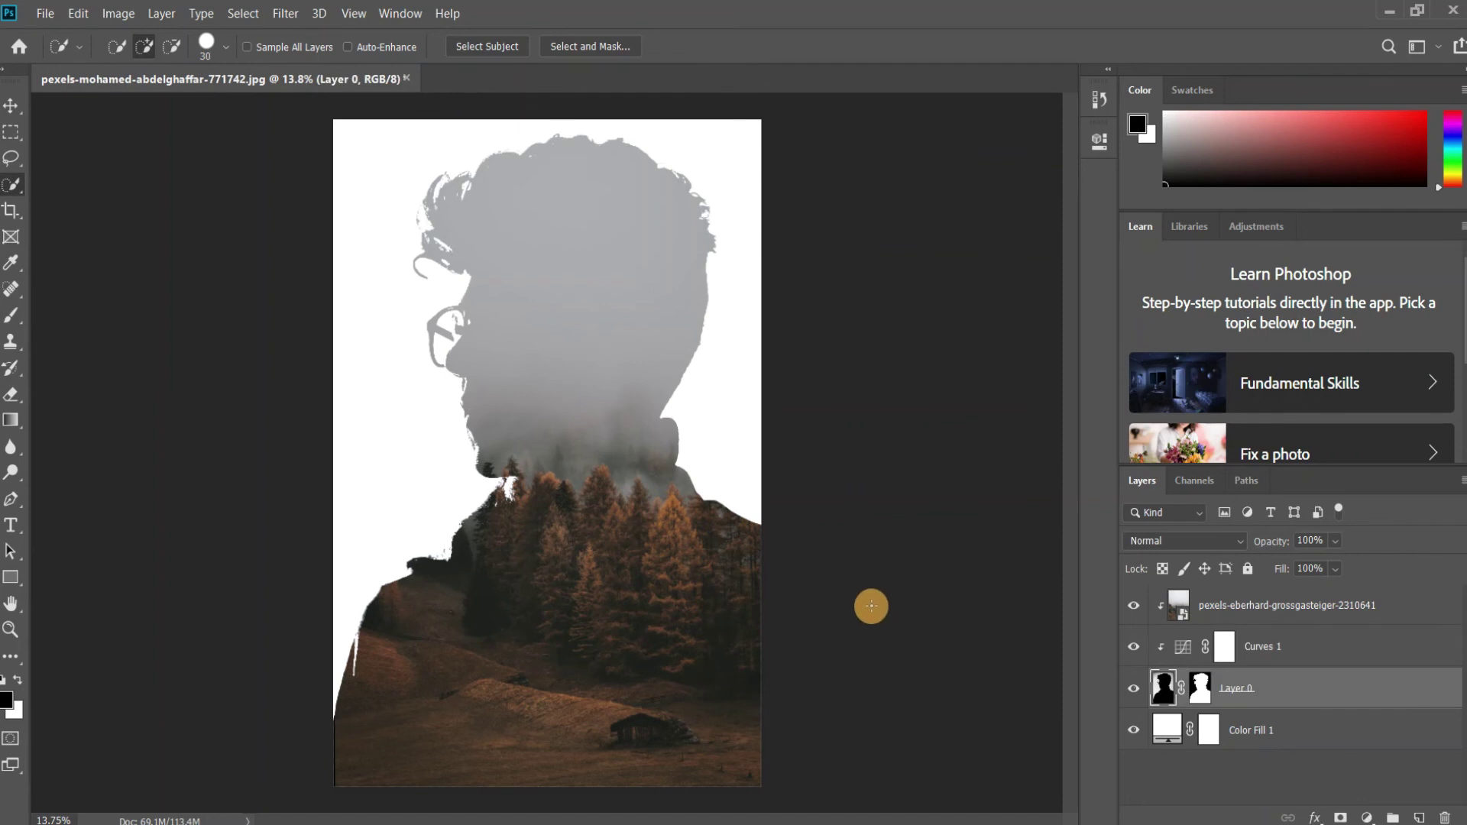